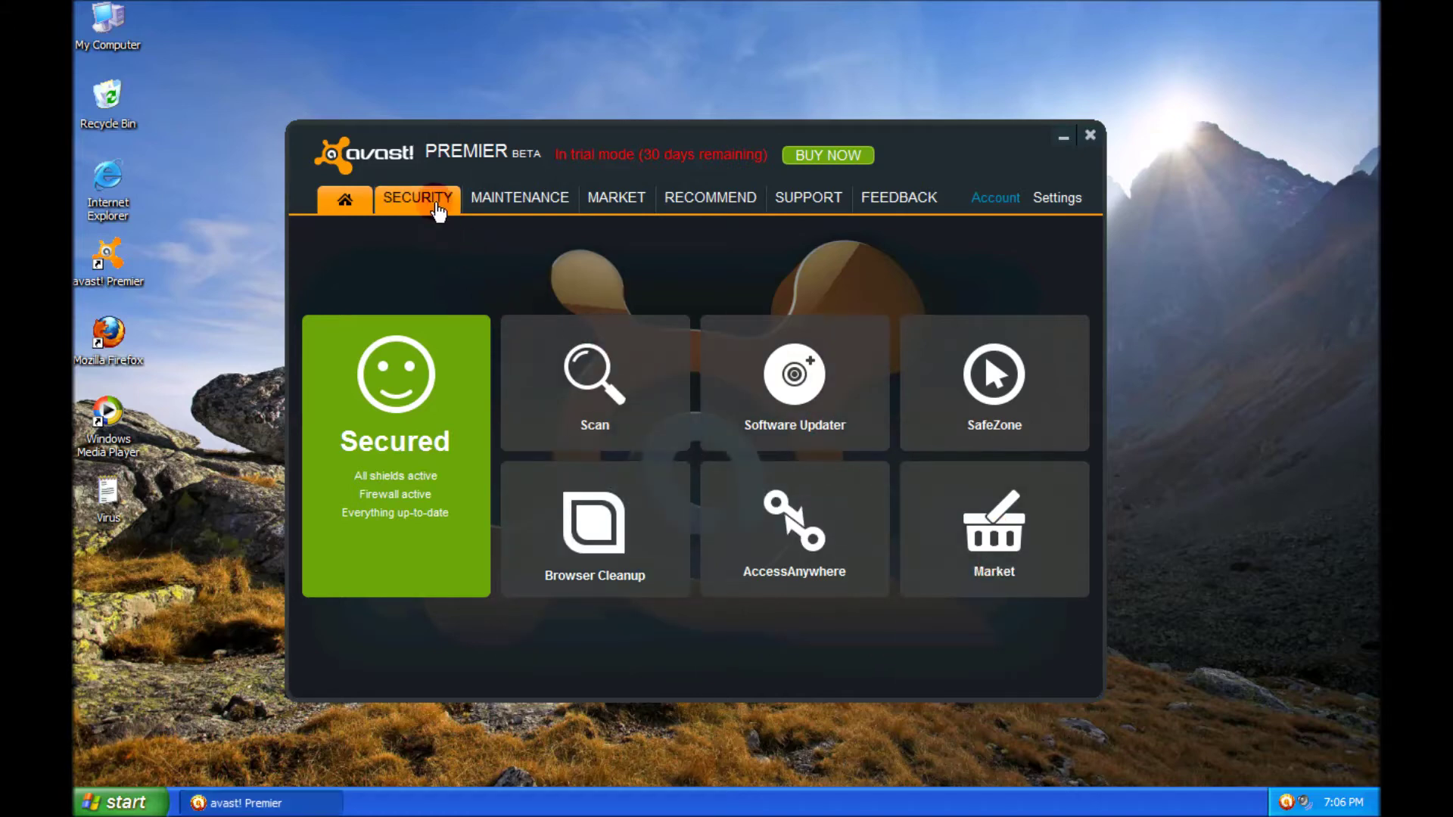
Browse the Antivirus, Antispam, Firewall, Software Updater and Tools Sandbox pages.
{"action": "left_click", "coordinate": [438, 205]}
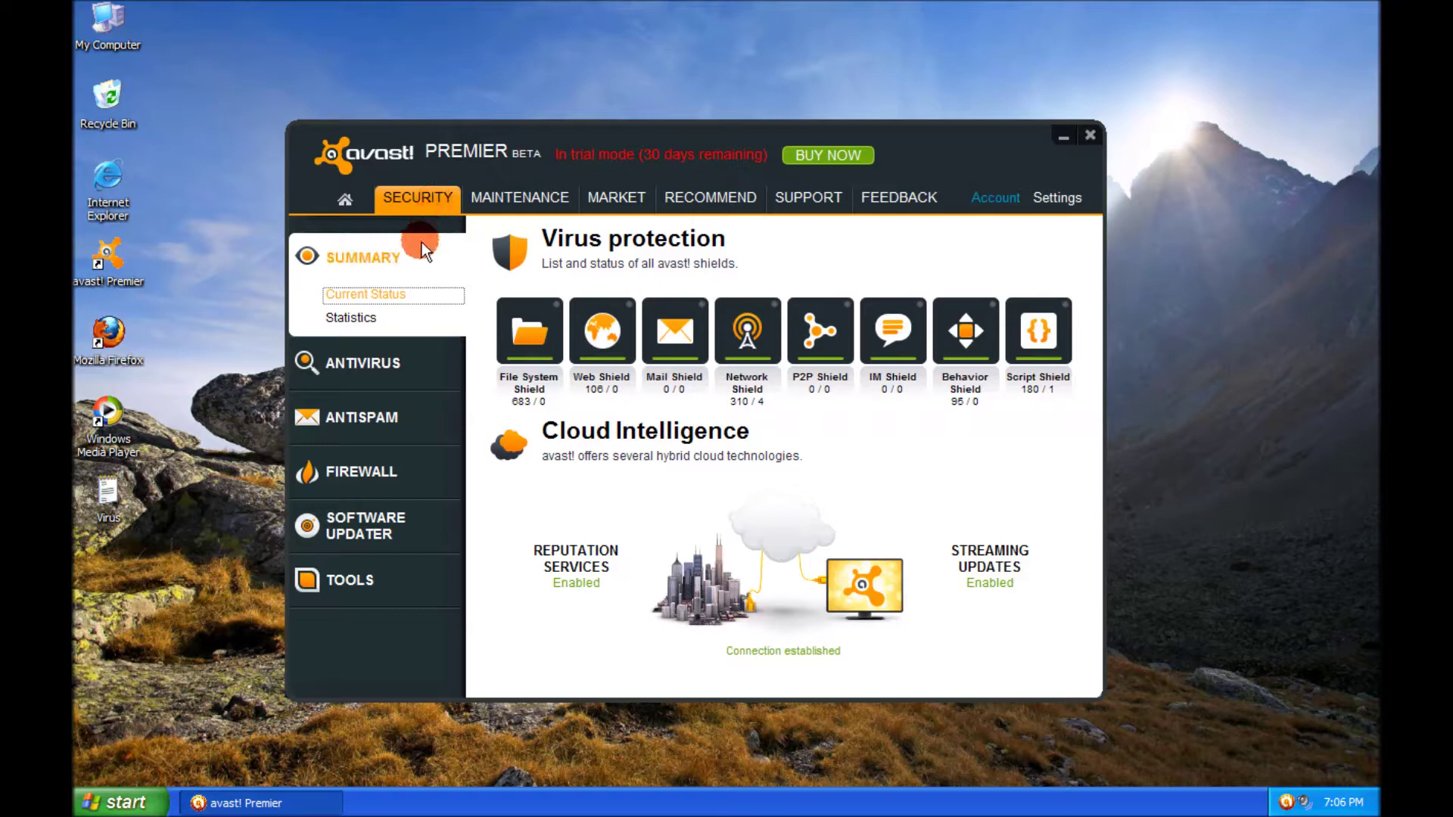
{"action": "left_click", "coordinate": [413, 319]}
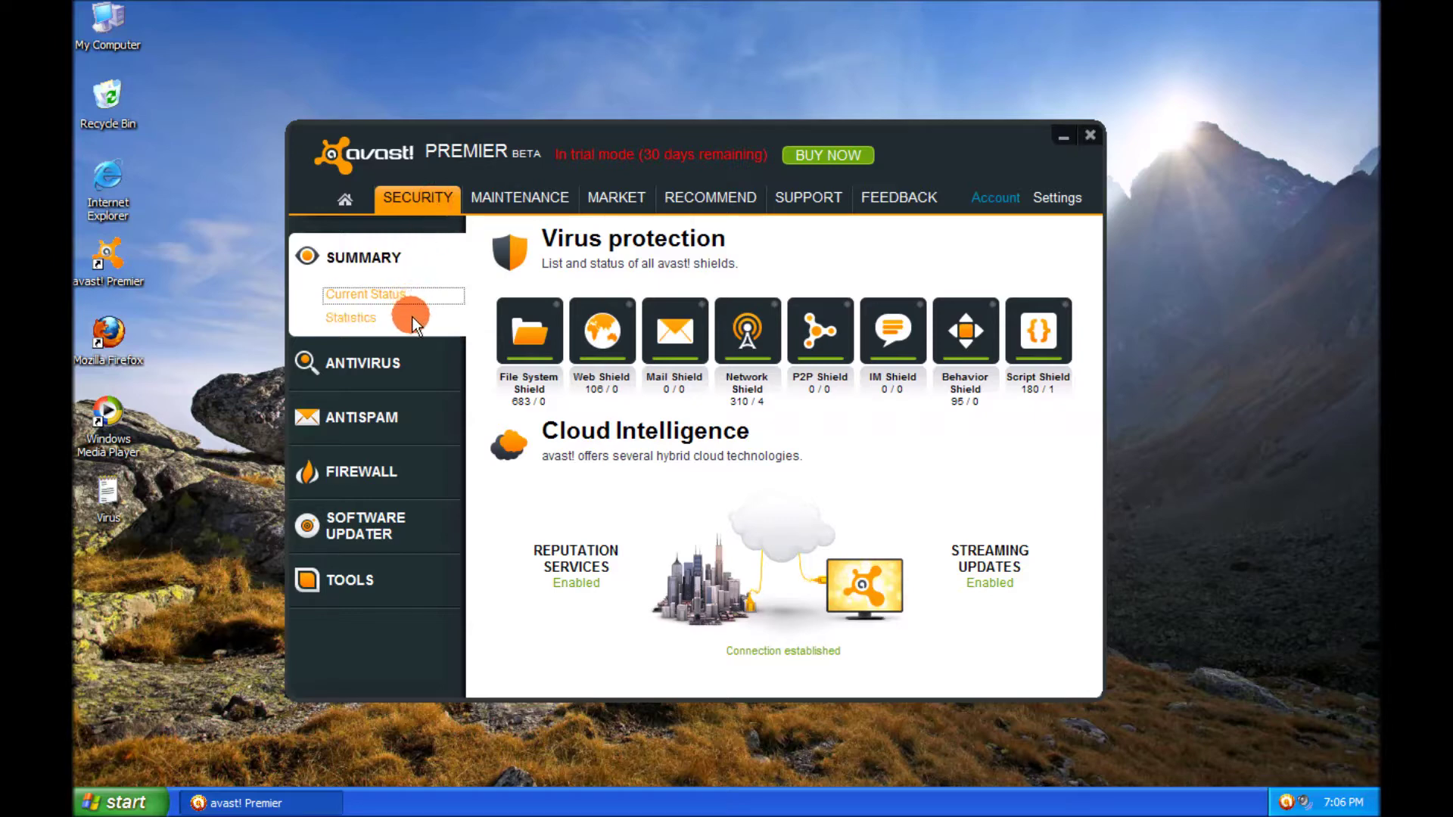
{"action": "left_click", "coordinate": [407, 367]}
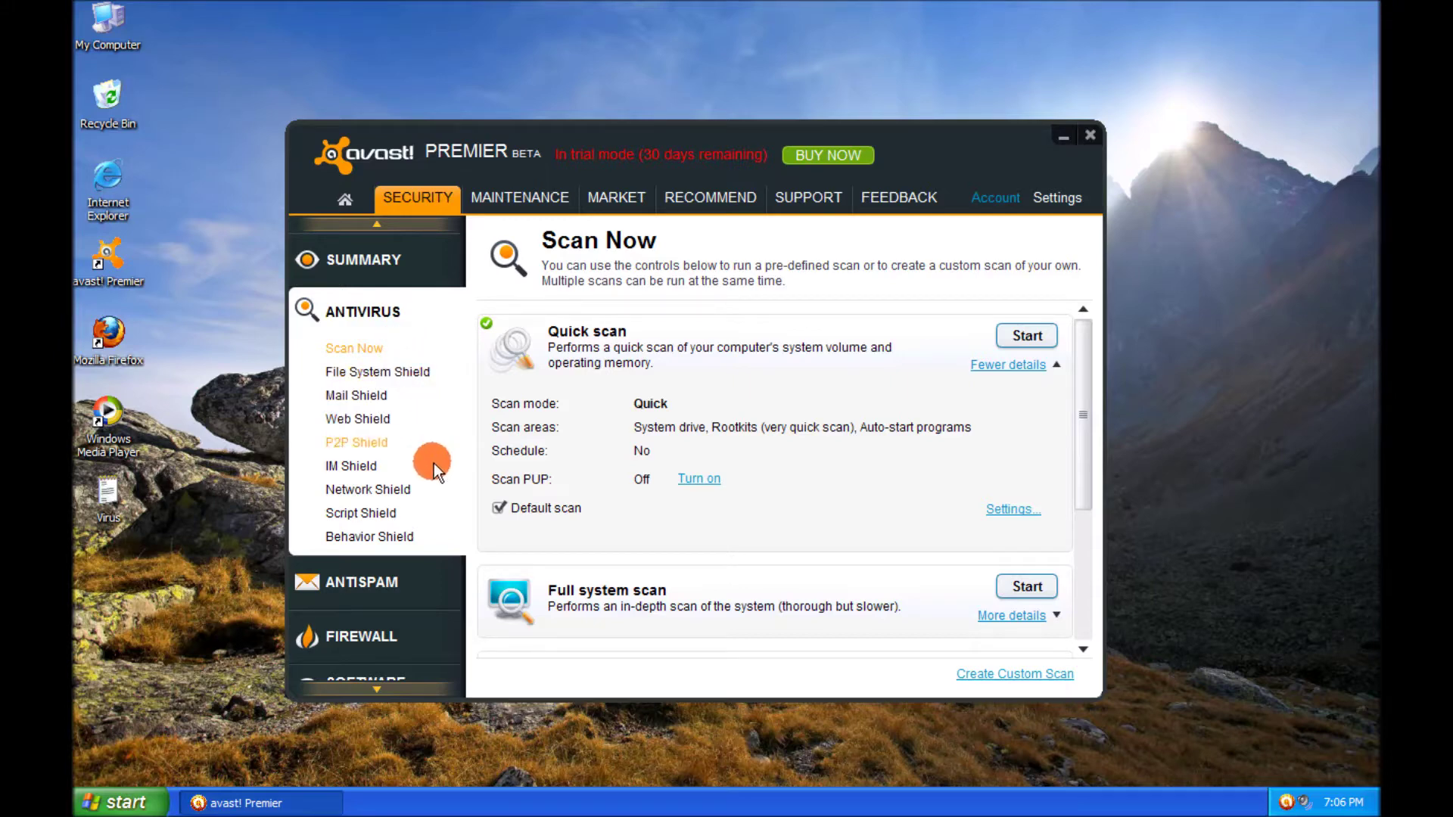
{"action": "left_click", "coordinate": [444, 589]}
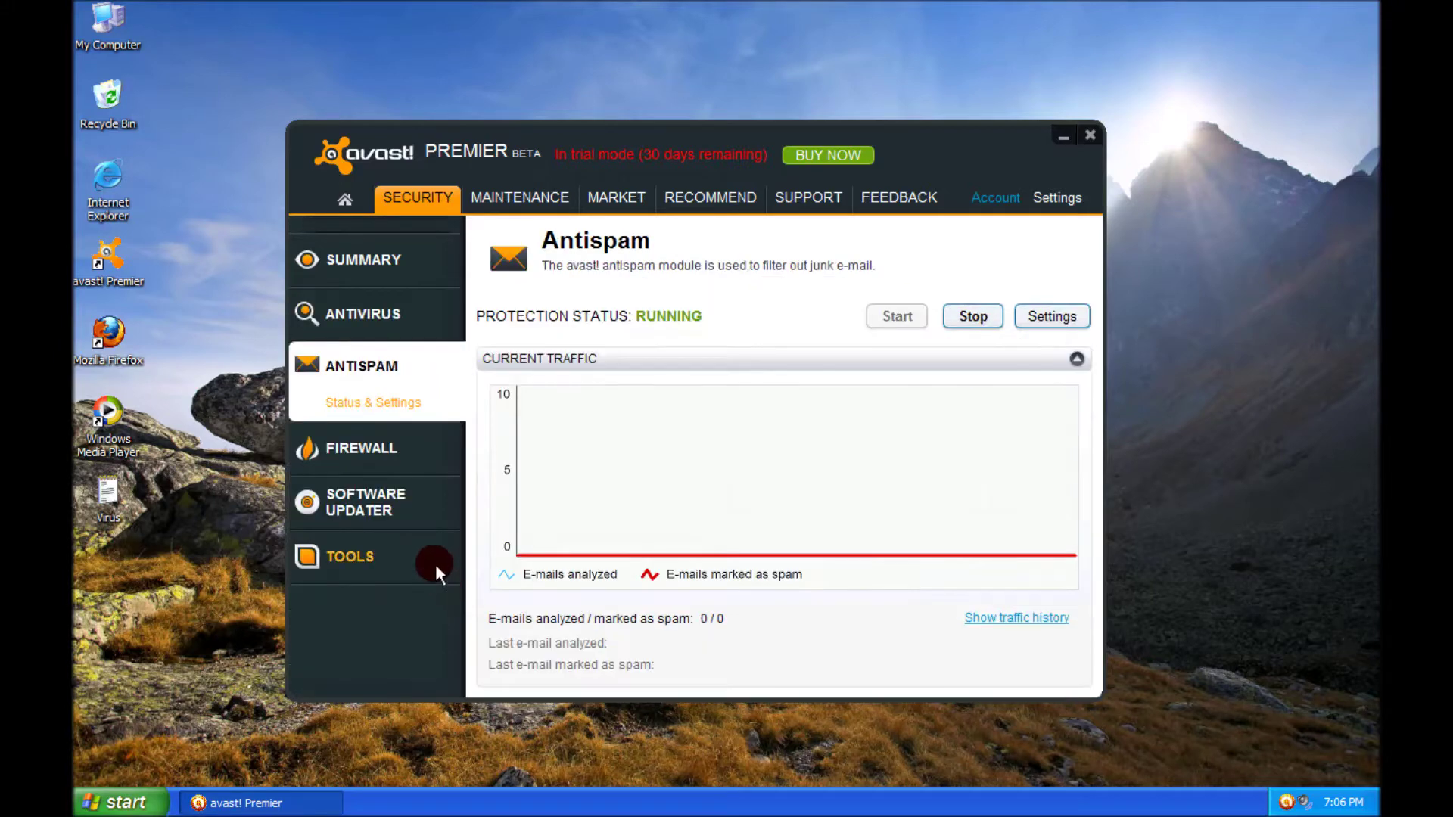
{"action": "left_click", "coordinate": [427, 458]}
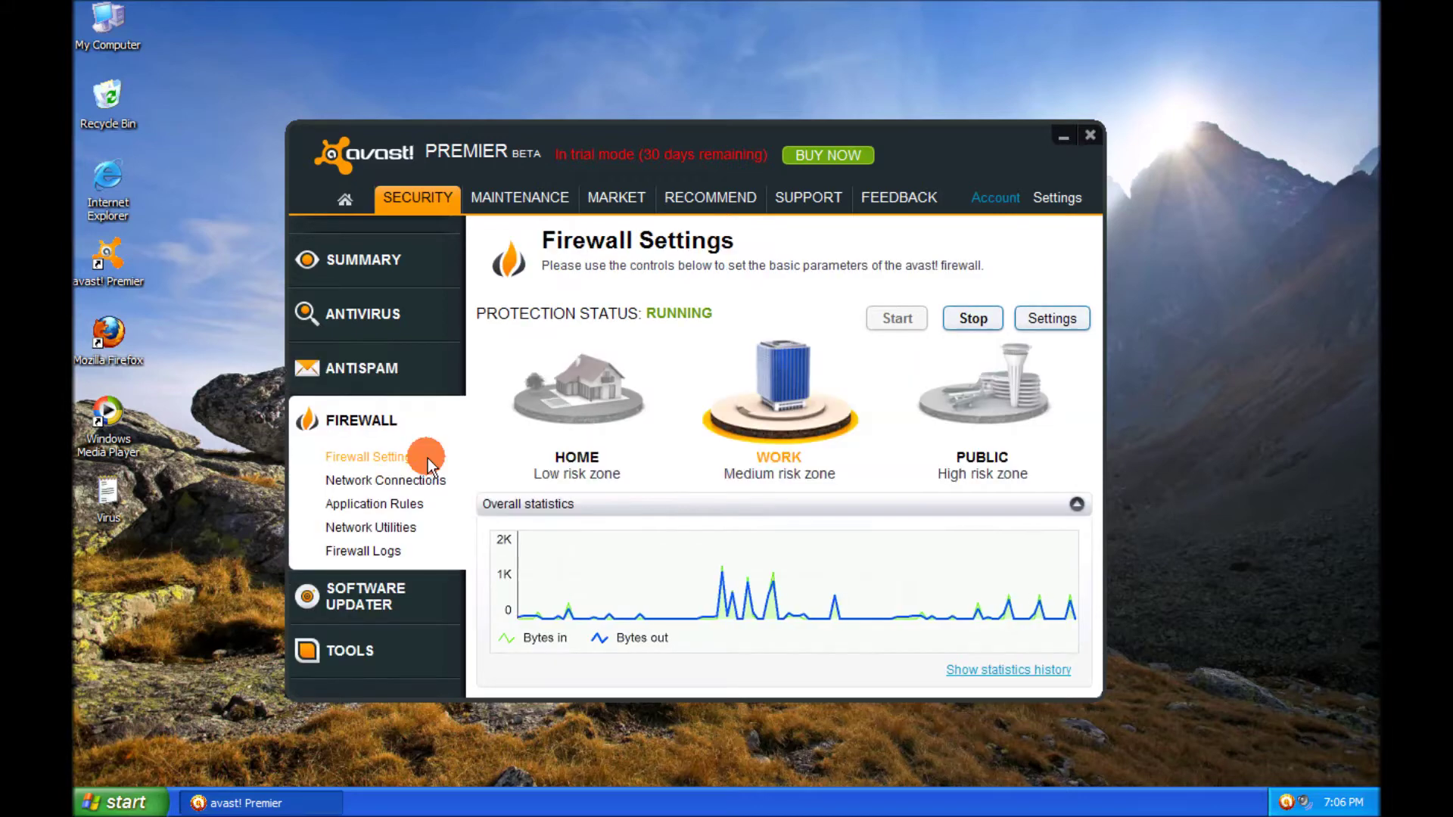
{"action": "left_click", "coordinate": [419, 599]}
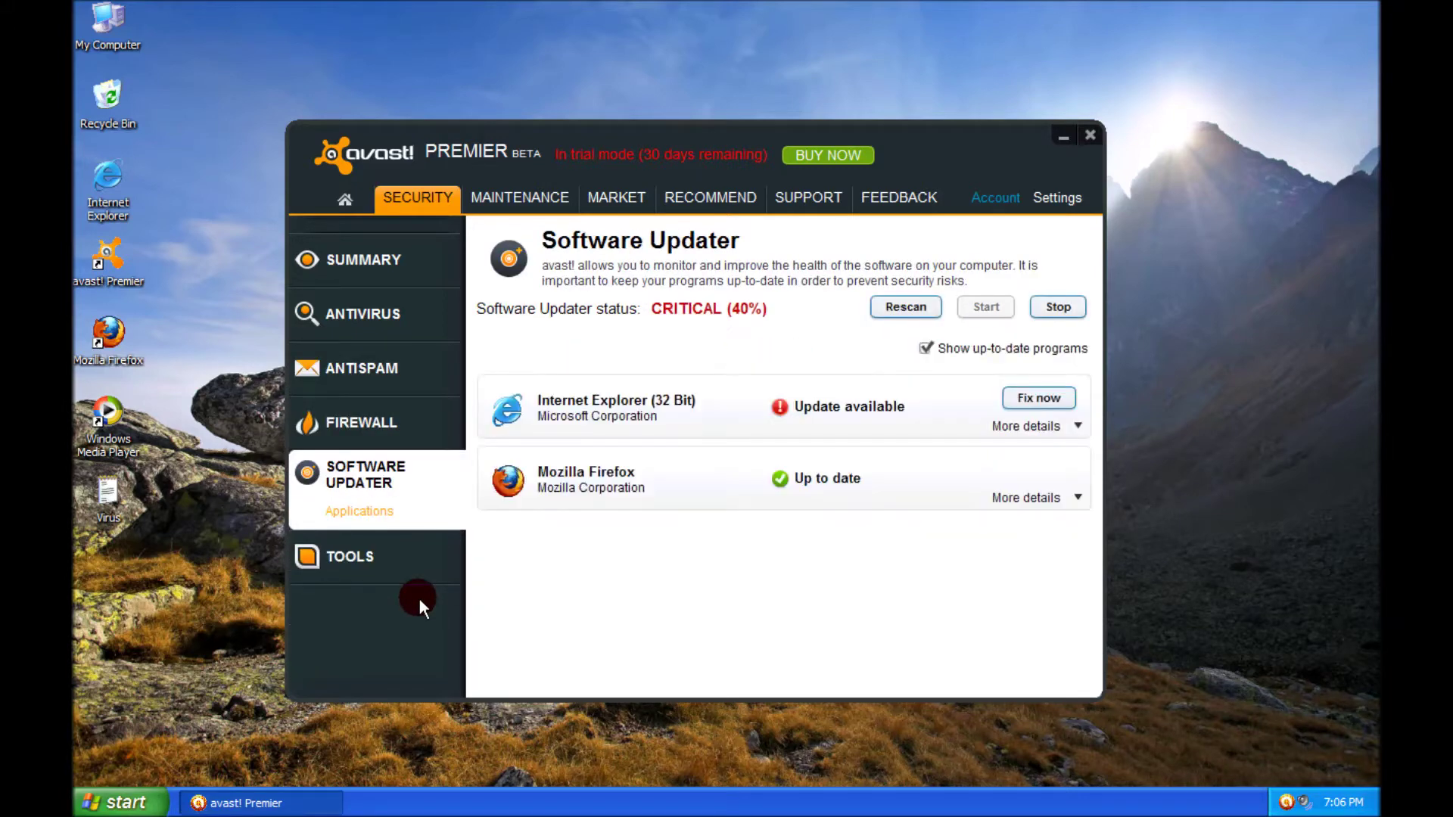
{"action": "left_click", "coordinate": [411, 570]}
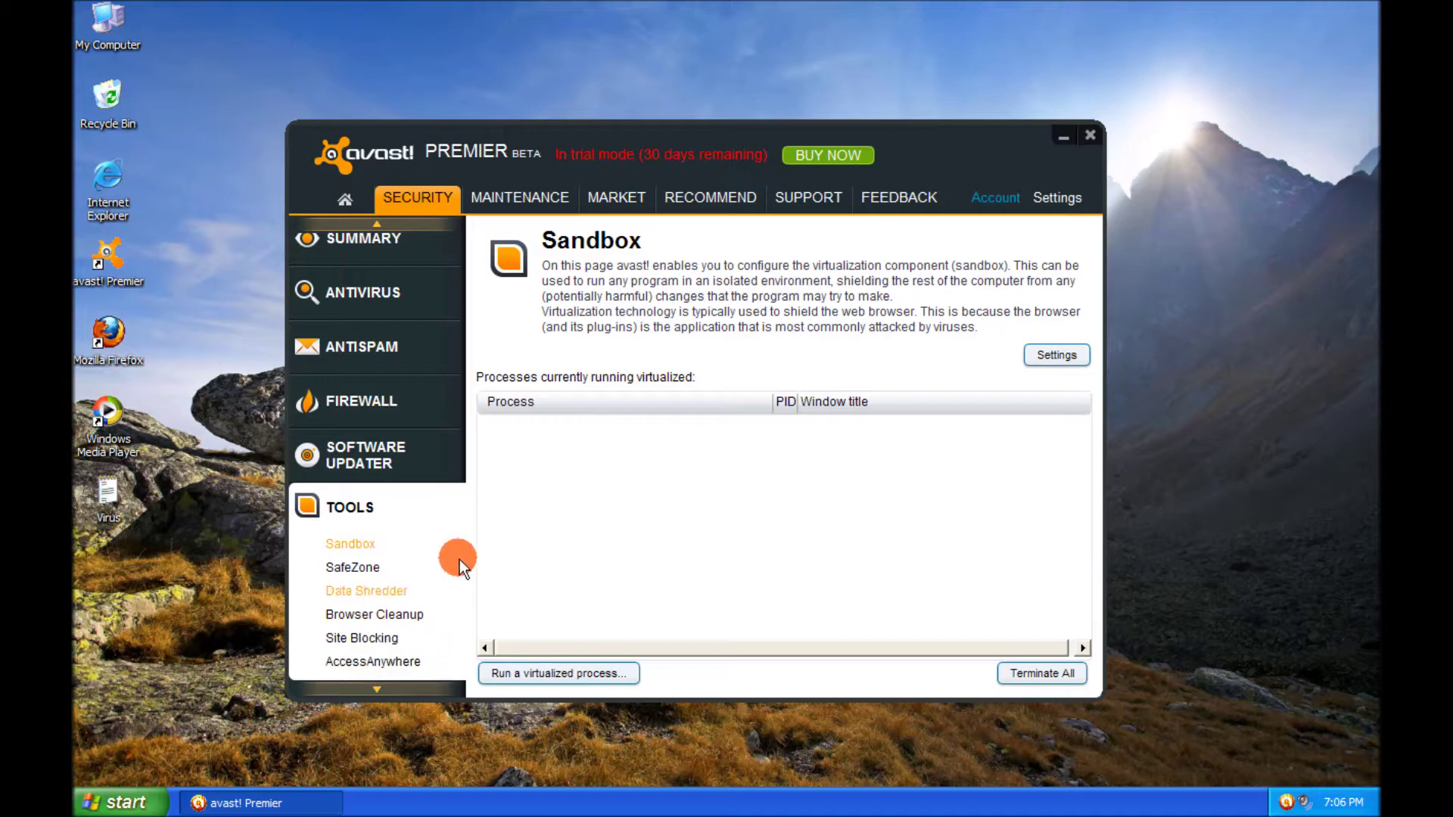
Review the Maintenance Update, Subscription, Virus Chest, Remote Assistance and About avast! pages.
{"action": "left_click", "coordinate": [529, 204]}
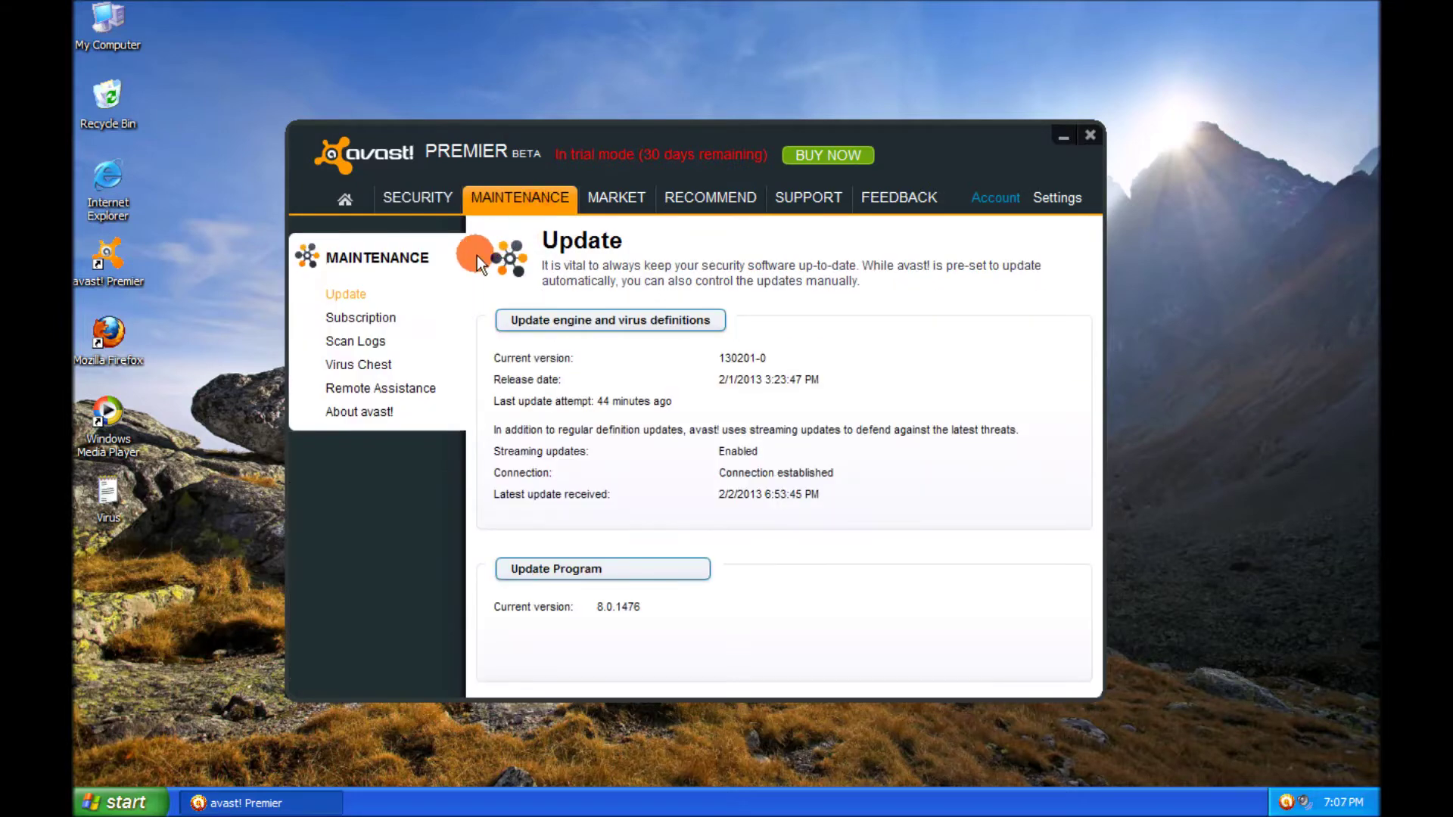
{"action": "left_click", "coordinate": [400, 321]}
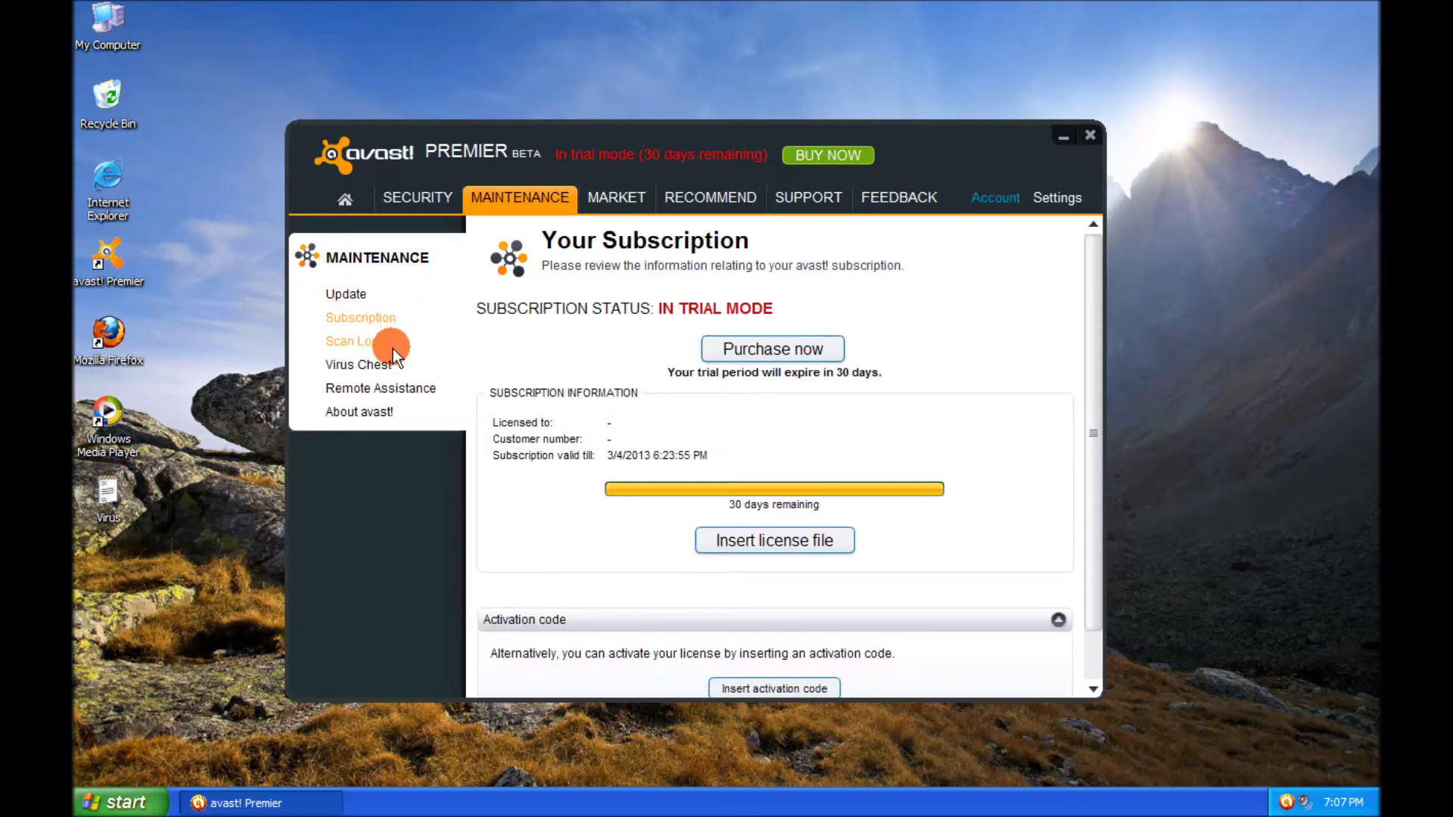
{"action": "left_click", "coordinate": [388, 367]}
{"action": "left_click", "coordinate": [384, 400]}
{"action": "left_click", "coordinate": [385, 414]}
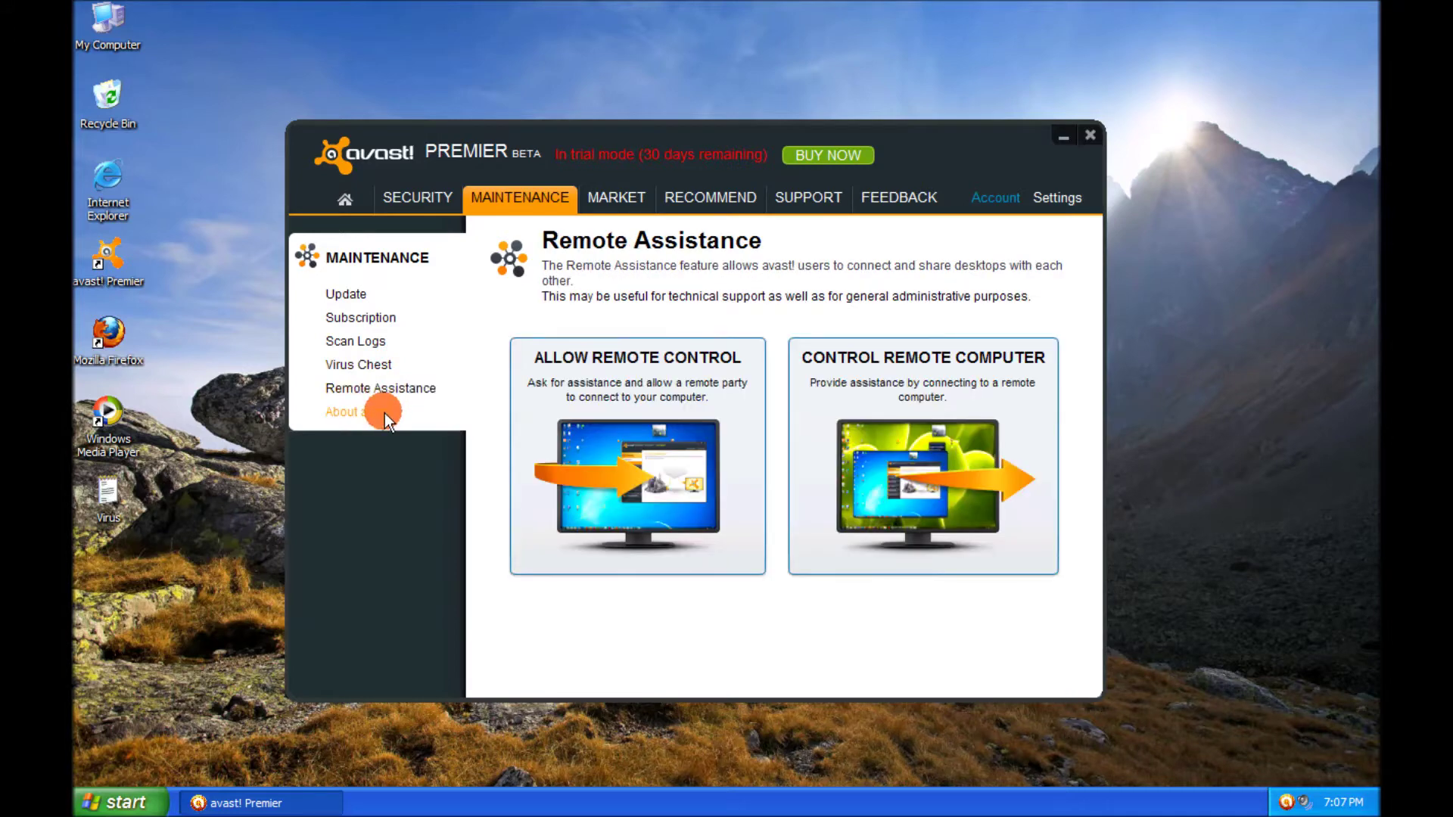
Browse the avast Market, Recommend and Support pages.
{"action": "left_click", "coordinate": [627, 207]}
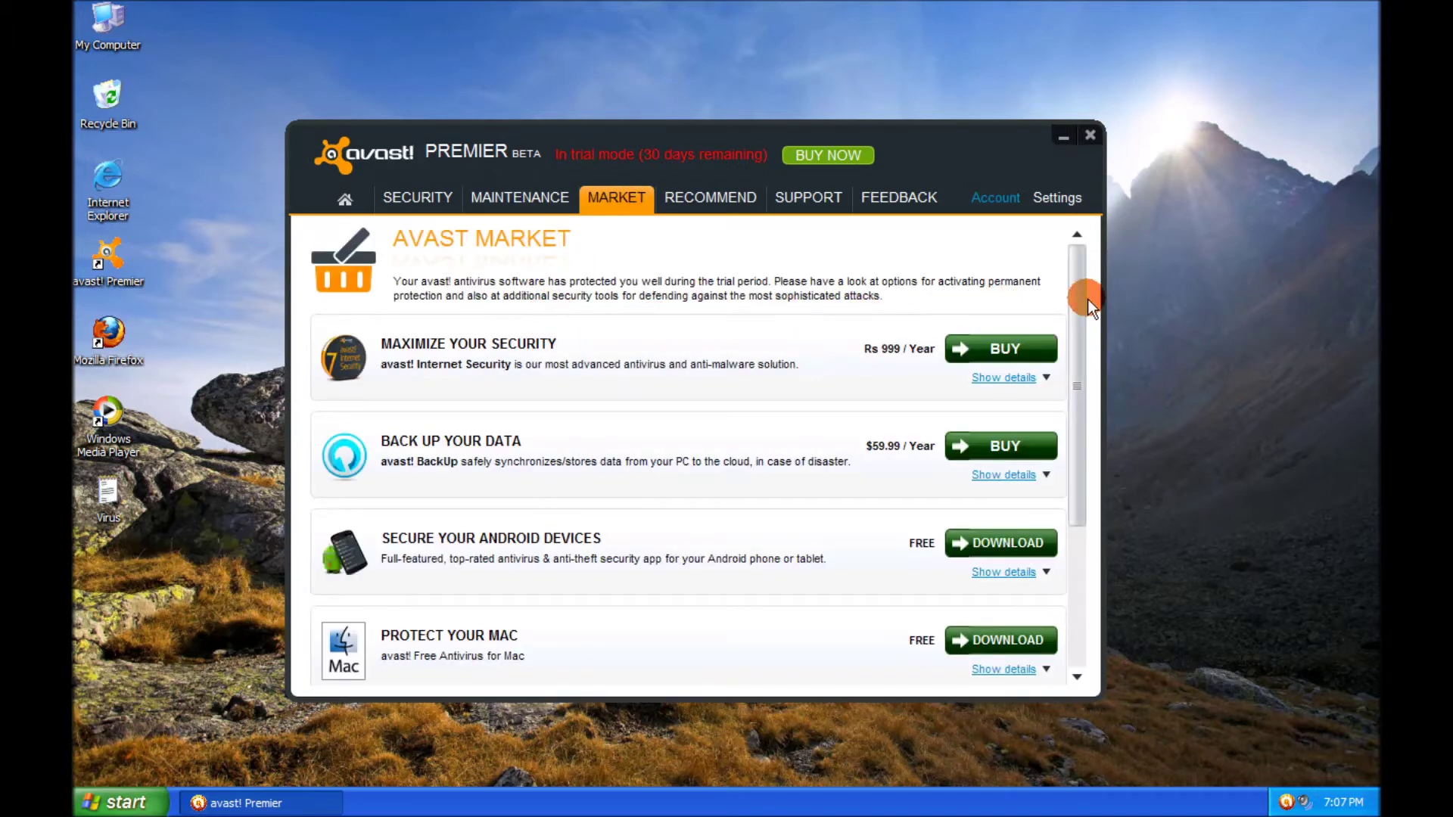
{"action": "left_click", "coordinate": [727, 211]}
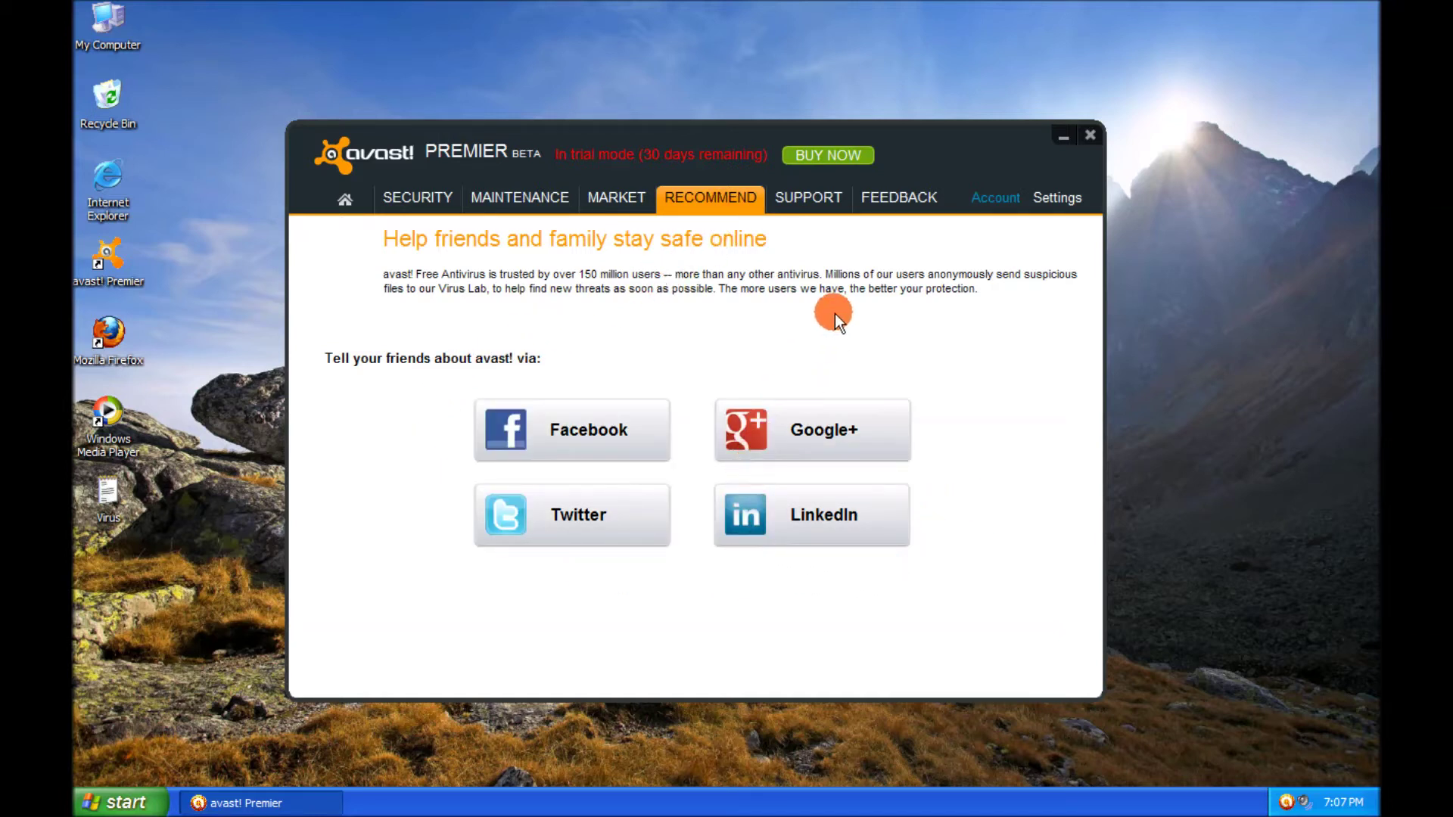
{"action": "left_click", "coordinate": [824, 213]}
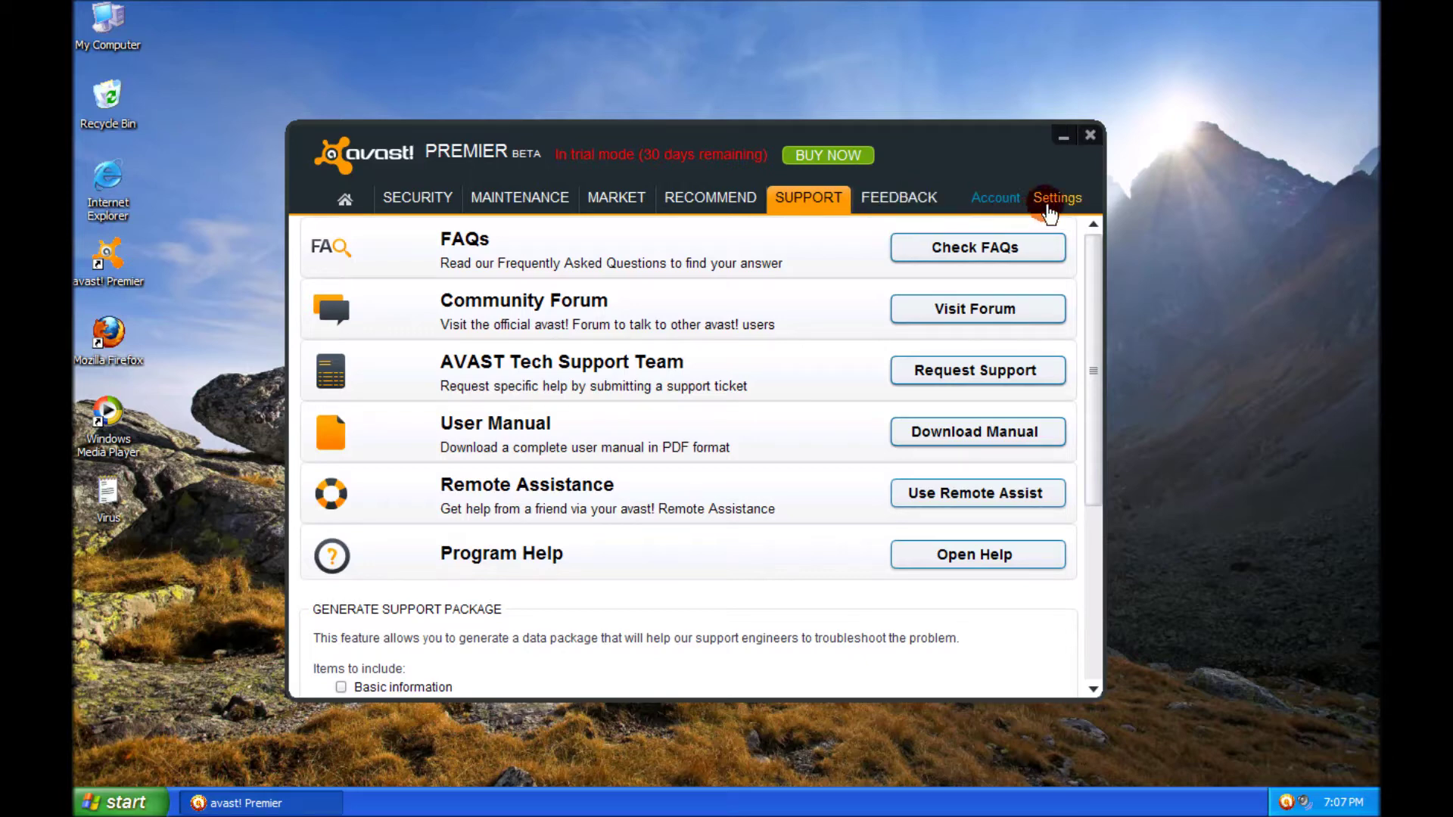
Open the avast! Settings window and move it up and to the left.
{"action": "left_click", "coordinate": [1047, 213]}
{"action": "left_click_drag", "start_coordinate": [760, 123], "coordinate": [556, 89]}
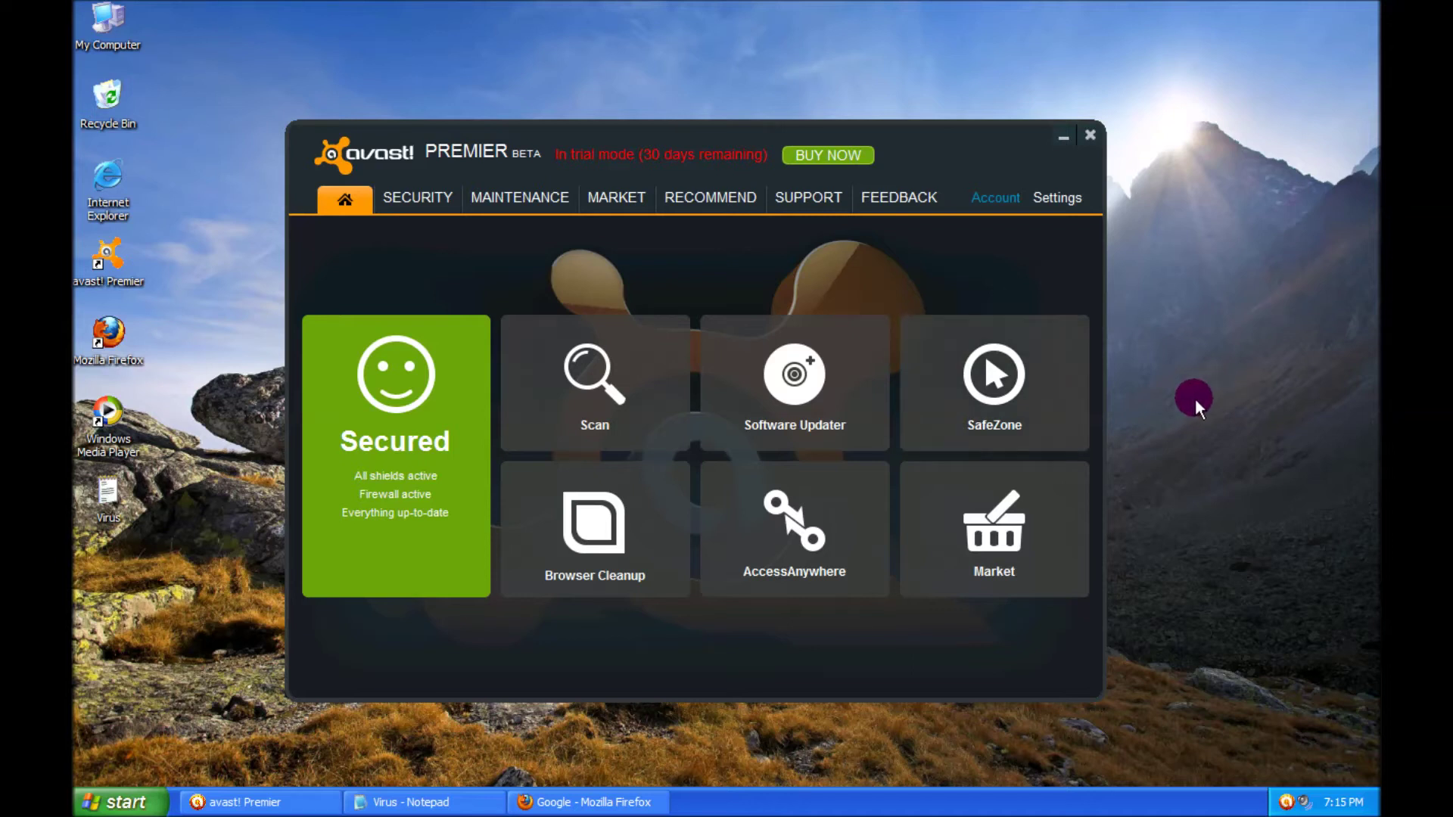
Copy the first malicious URL, game.cdcctv.net, from the Virus notes file.
{"action": "left_click", "coordinate": [432, 802]}
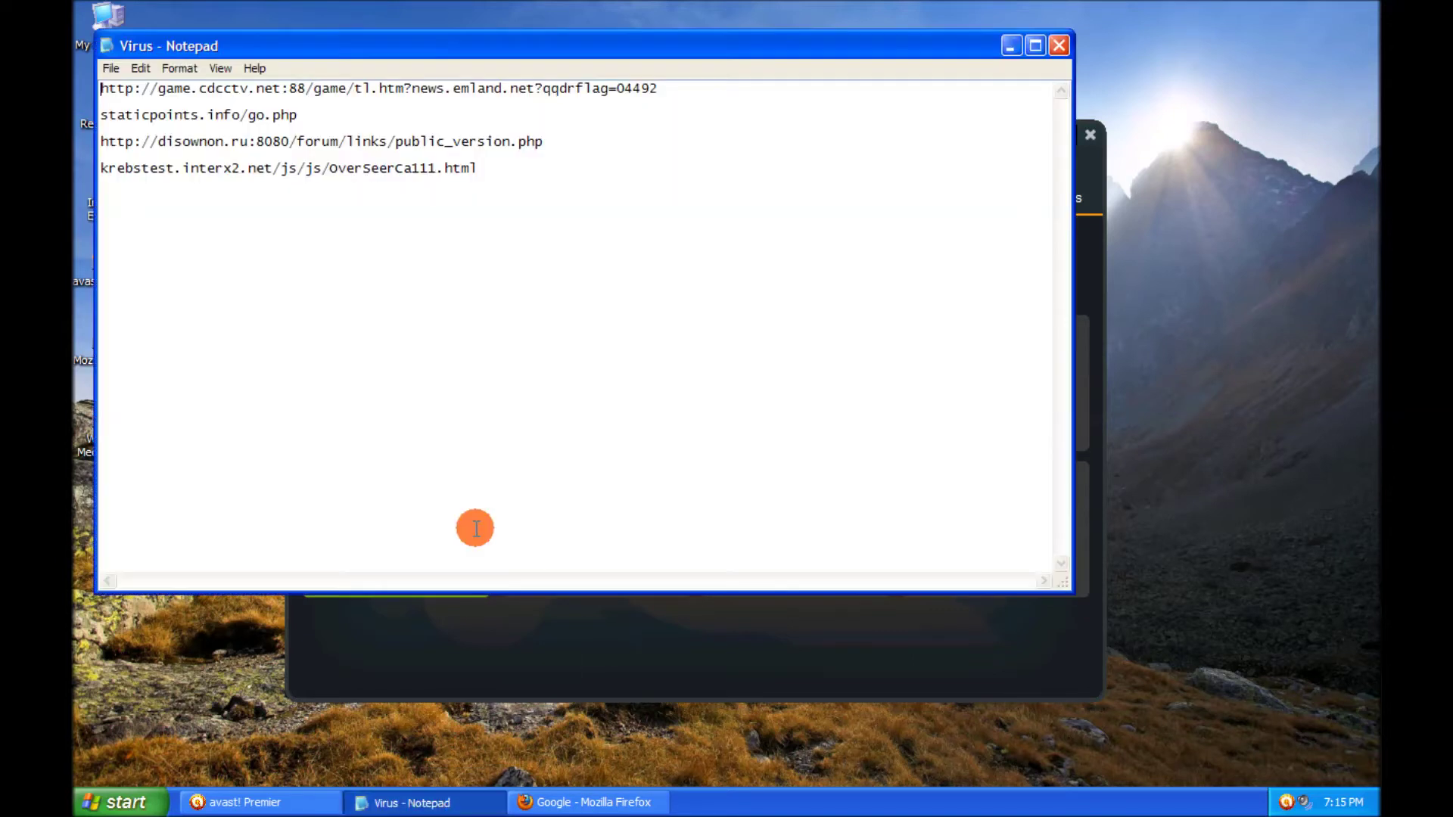
{"action": "key", "text": "shift+End"}
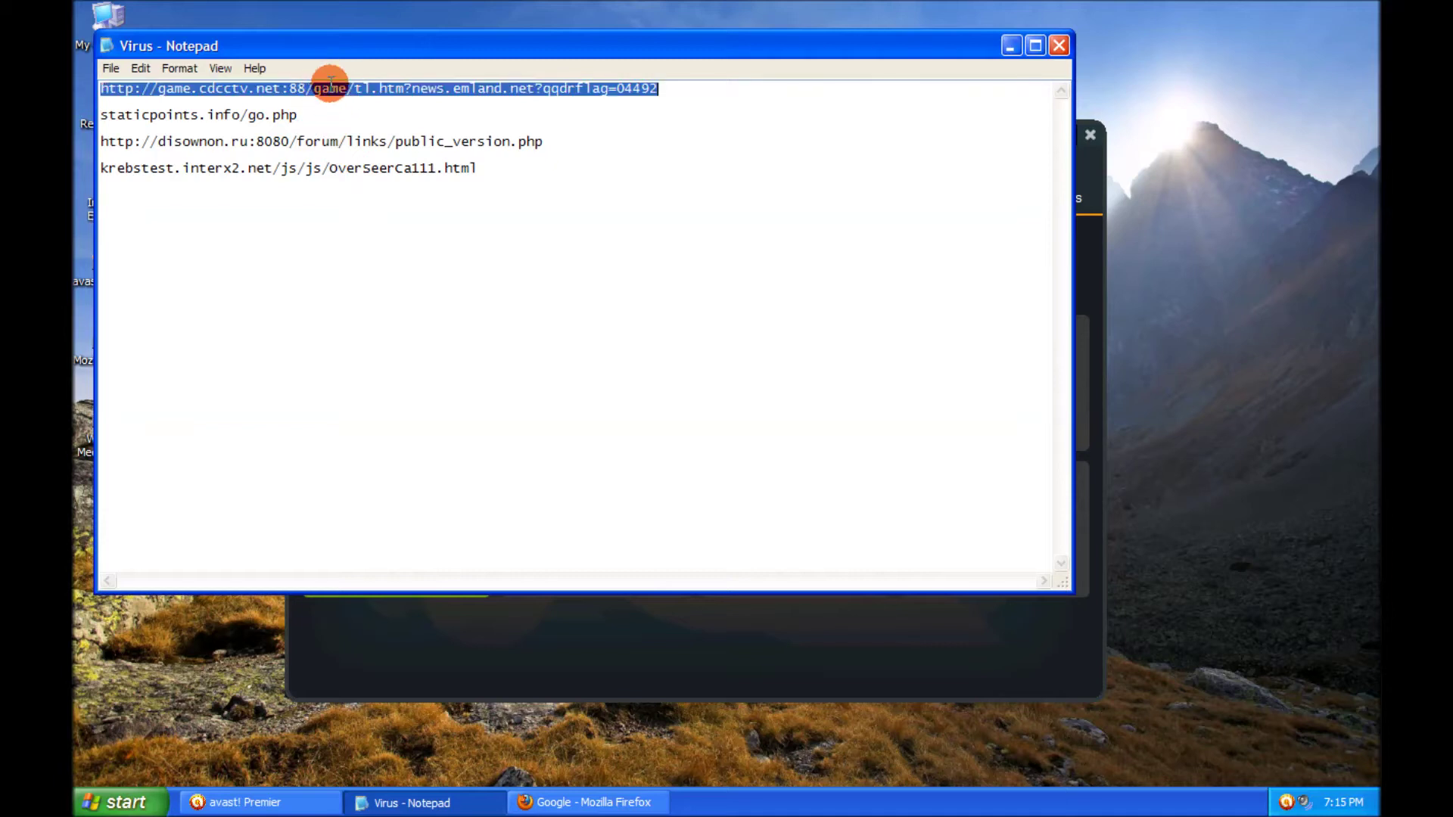
{"action": "right_click", "coordinate": [330, 87]}
{"action": "left_click", "coordinate": [365, 144]}
Load game.cdcctv.net in Firefox, where avast blocks the JS:ShellCode-HK exploit.
{"action": "left_click", "coordinate": [630, 802]}
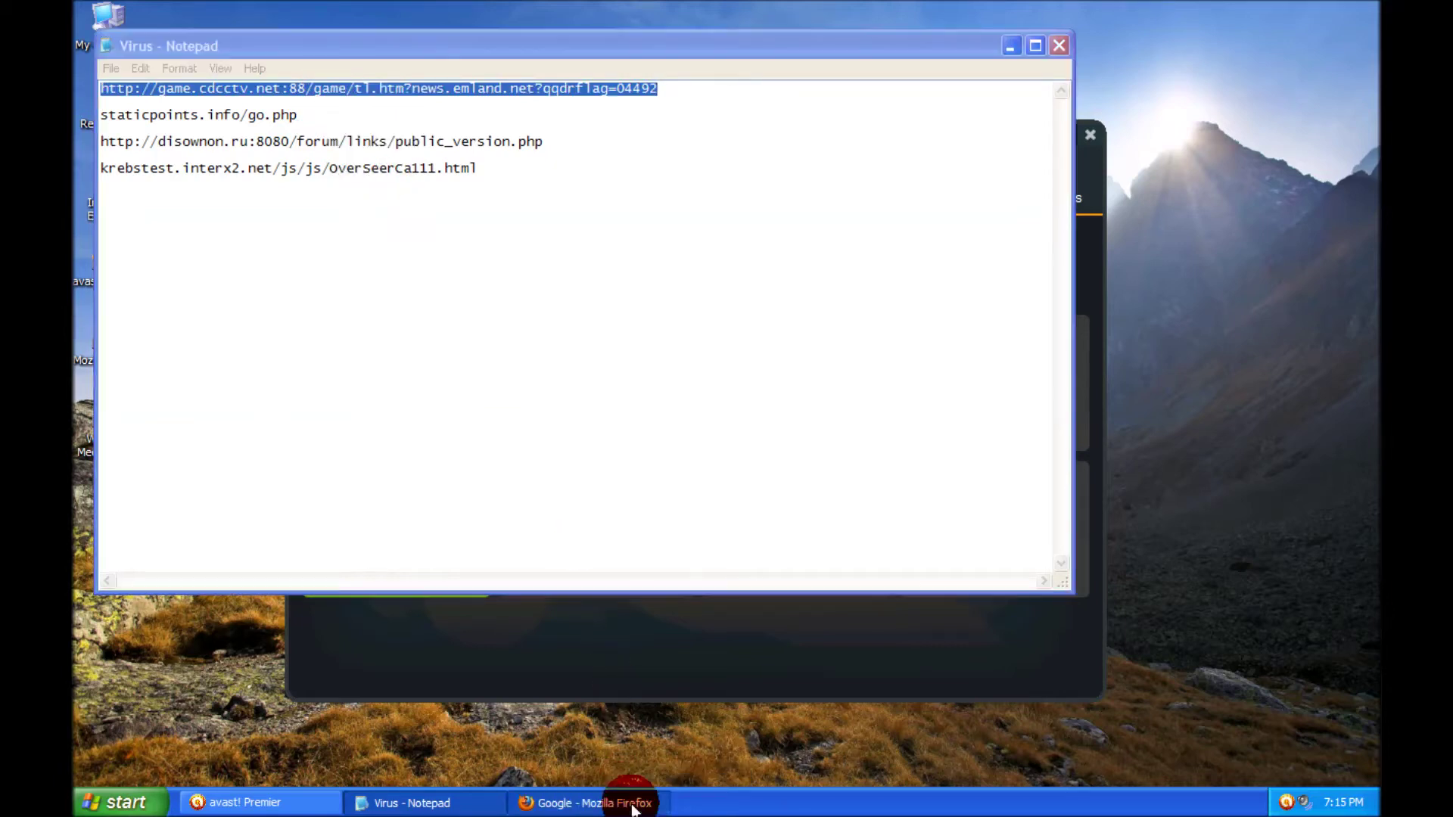
{"action": "left_click", "coordinate": [351, 43]}
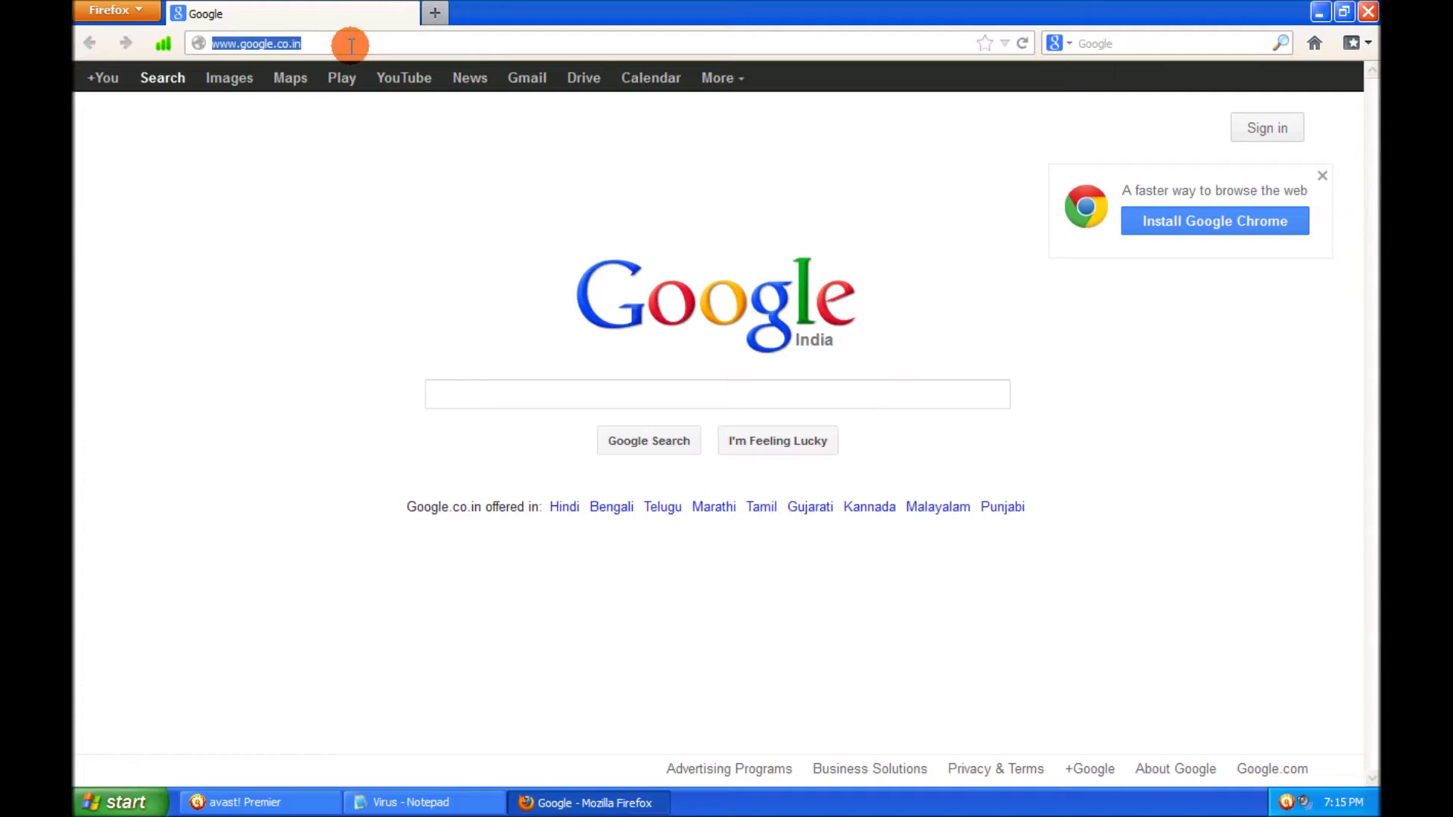
{"action": "key", "text": "ctrl+v"}
{"action": "key", "text": "Return"}
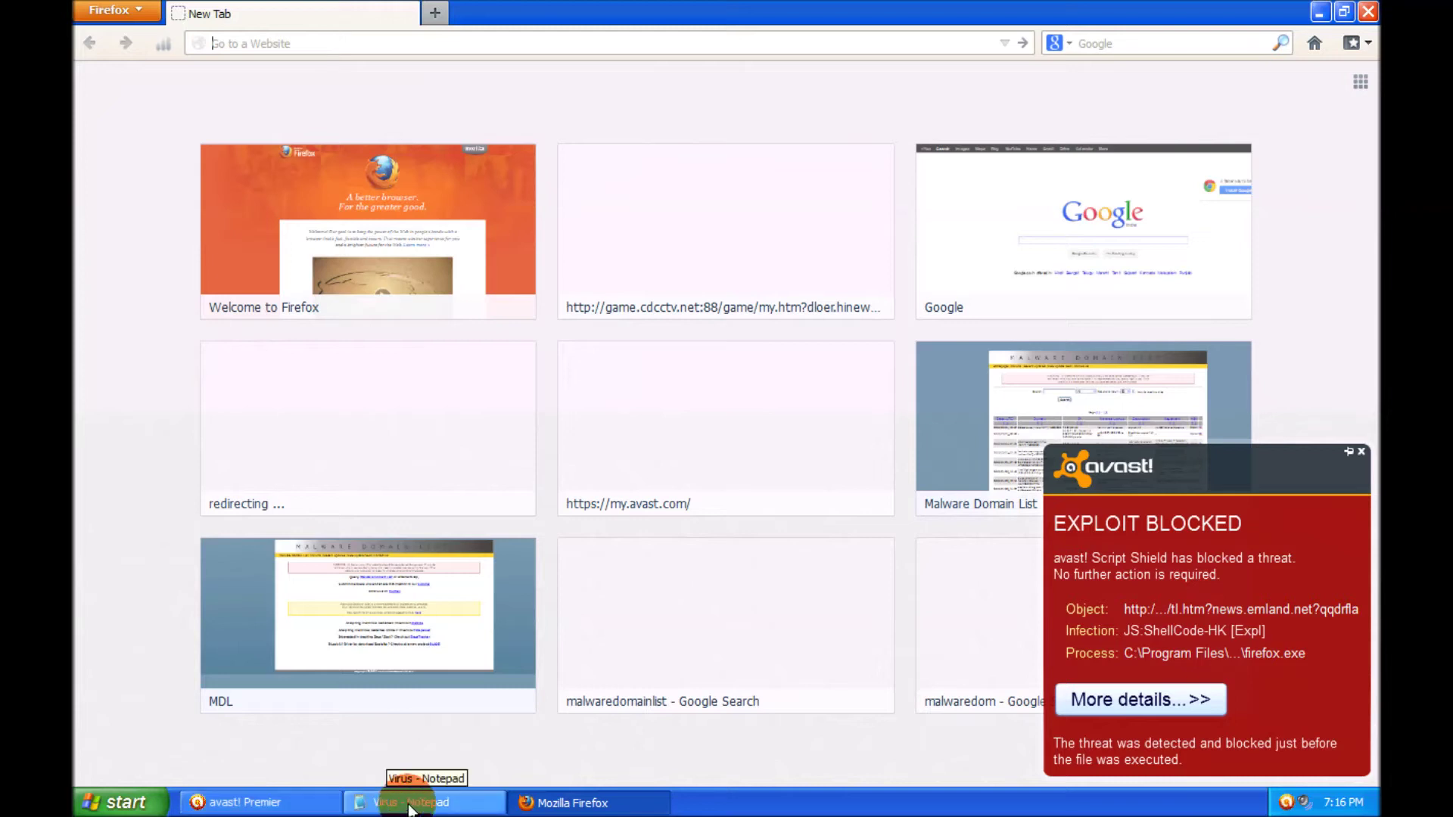
{"action": "left_click", "coordinate": [415, 801]}
Copy staticpoints.info/go.php from Notepad and Paste & Go it in Firefox.
{"action": "double_click", "coordinate": [221, 115]}
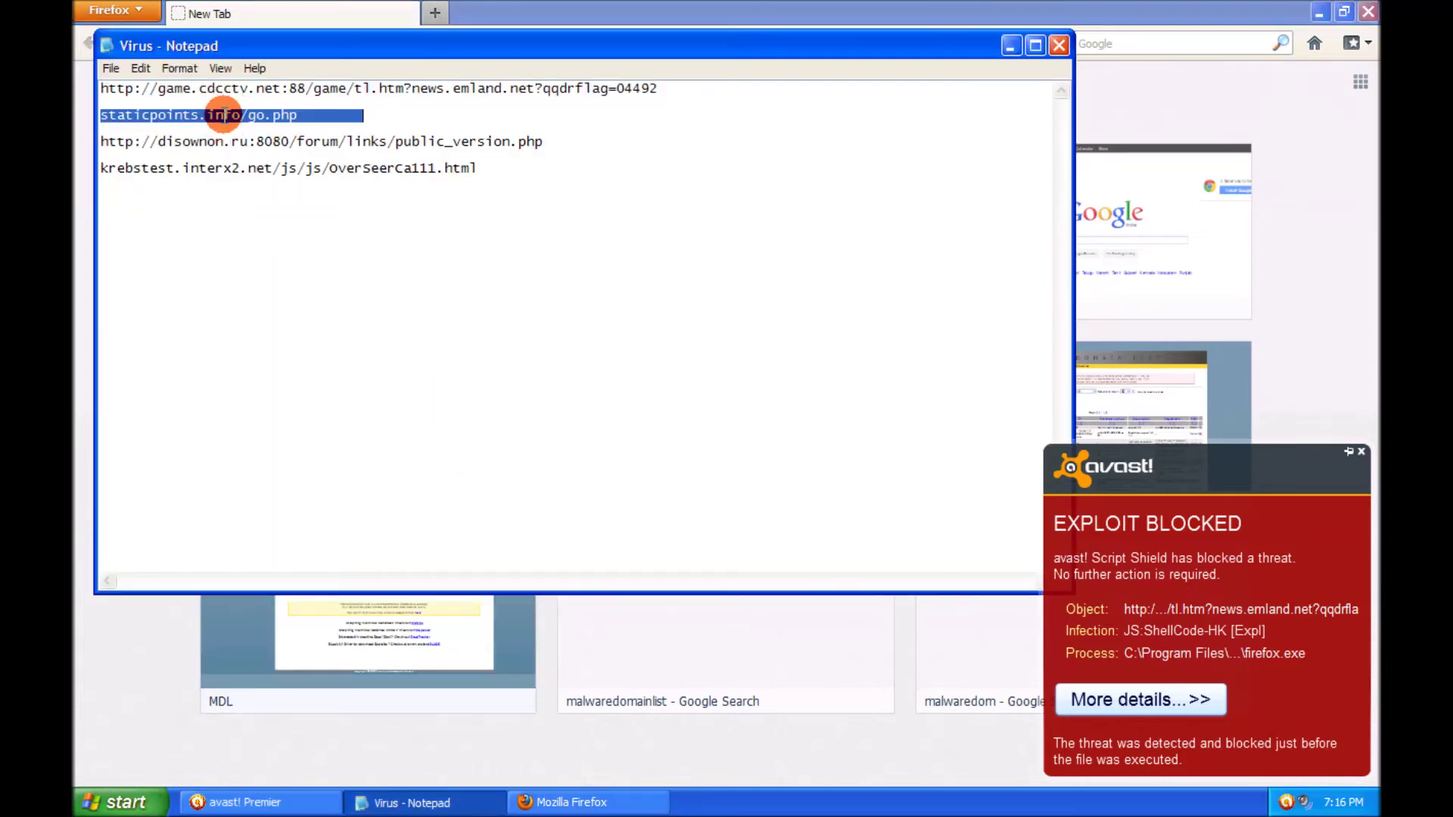
{"action": "right_click", "coordinate": [226, 116]}
{"action": "left_click", "coordinate": [260, 166]}
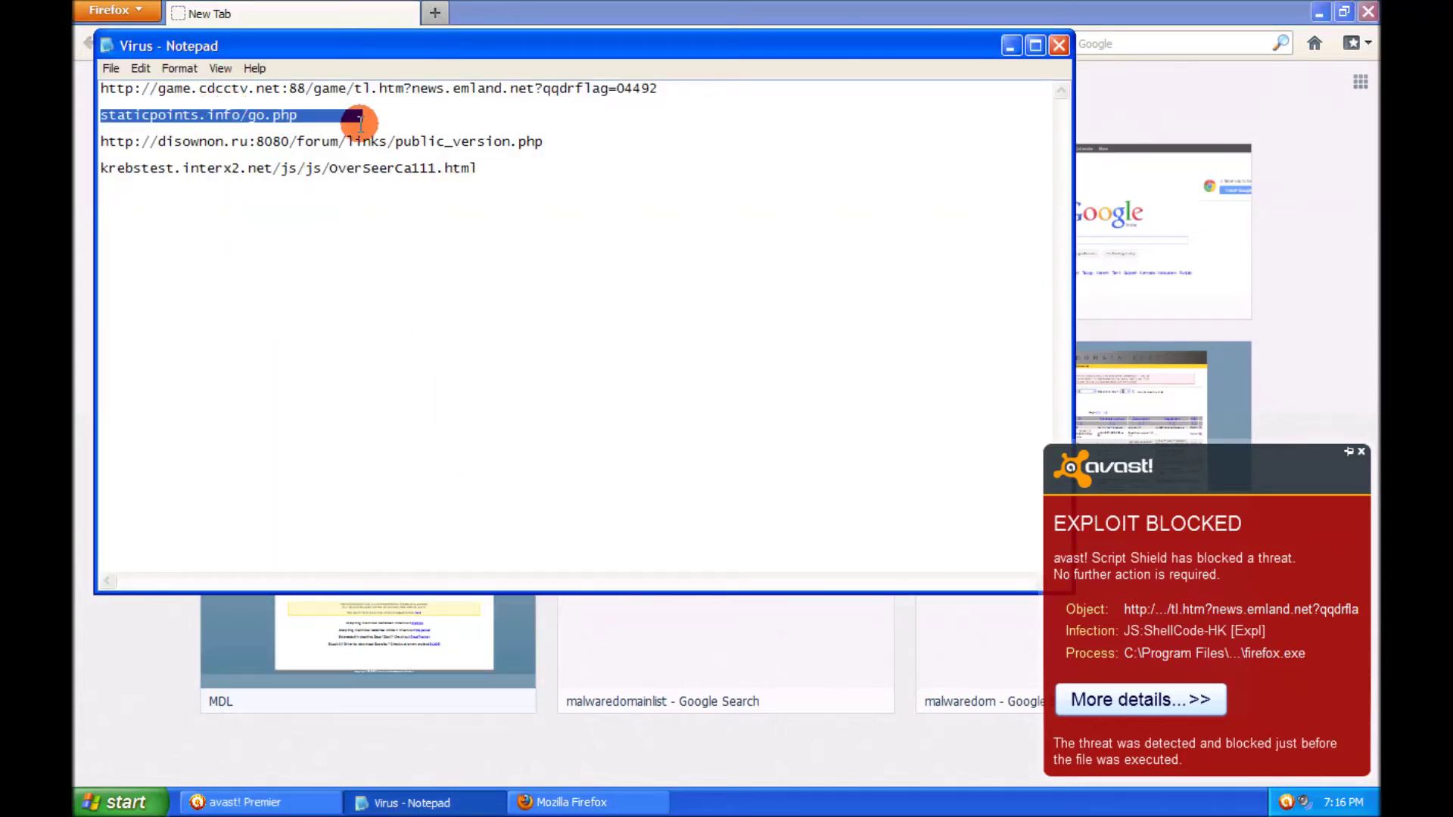
{"action": "left_click", "coordinate": [465, 10]}
{"action": "right_click", "coordinate": [452, 47]}
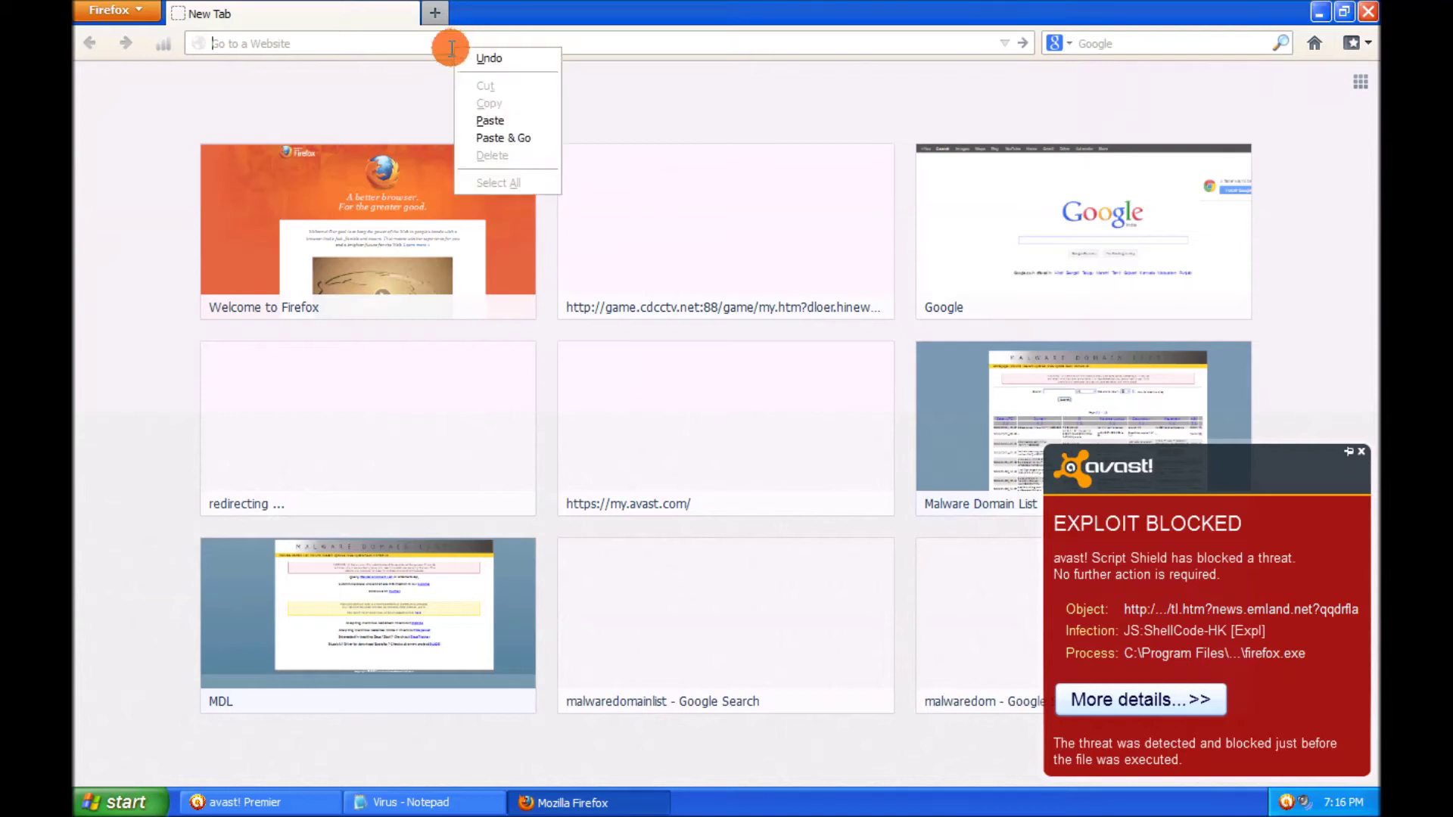
{"action": "left_click", "coordinate": [476, 134]}
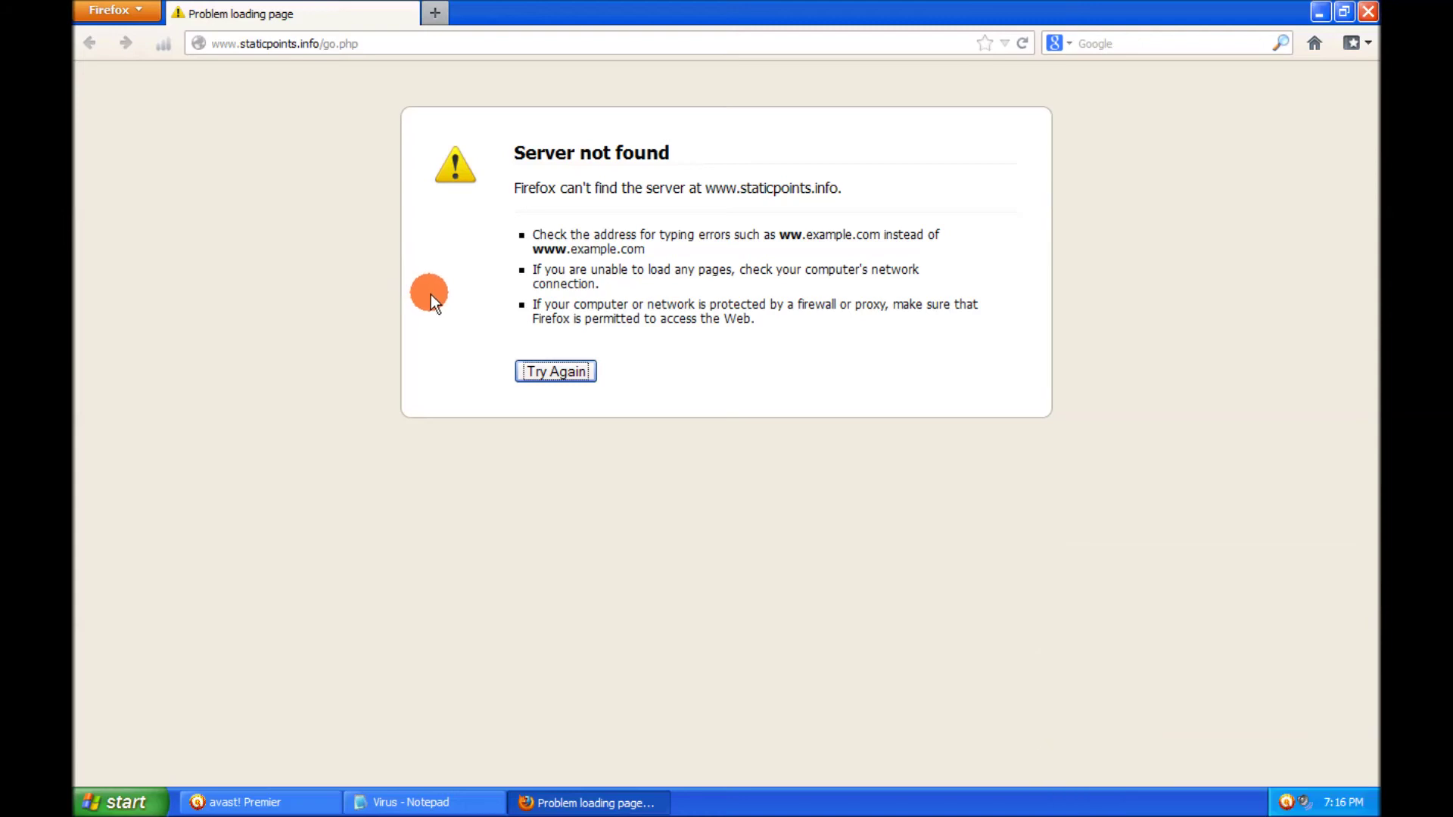
Copy the disownon.ru forum link from the Notepad list.
{"action": "left_click", "coordinate": [463, 802]}
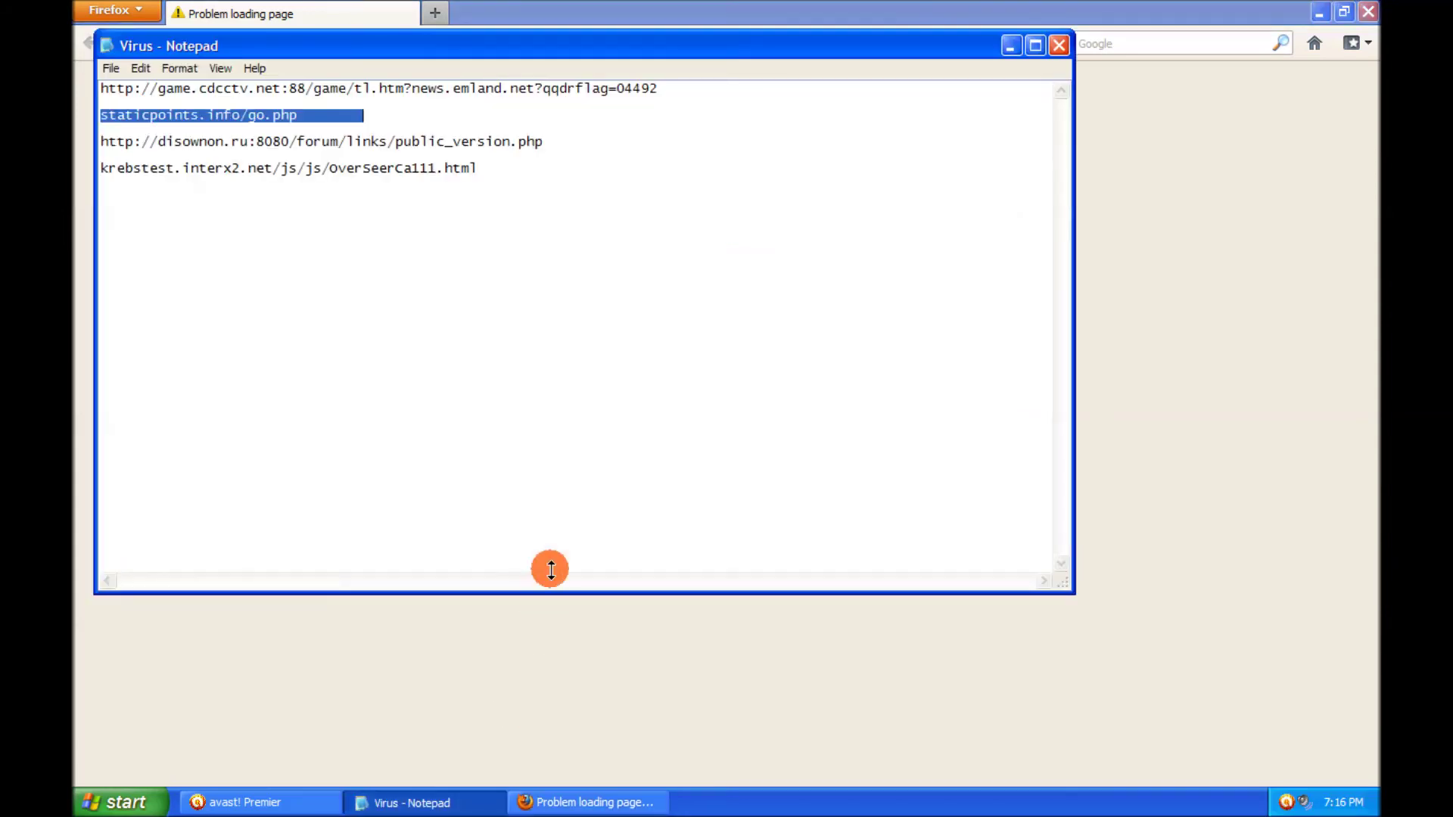
{"action": "double_click", "coordinate": [347, 146]}
{"action": "right_click", "coordinate": [346, 145]}
{"action": "left_click", "coordinate": [401, 207]}
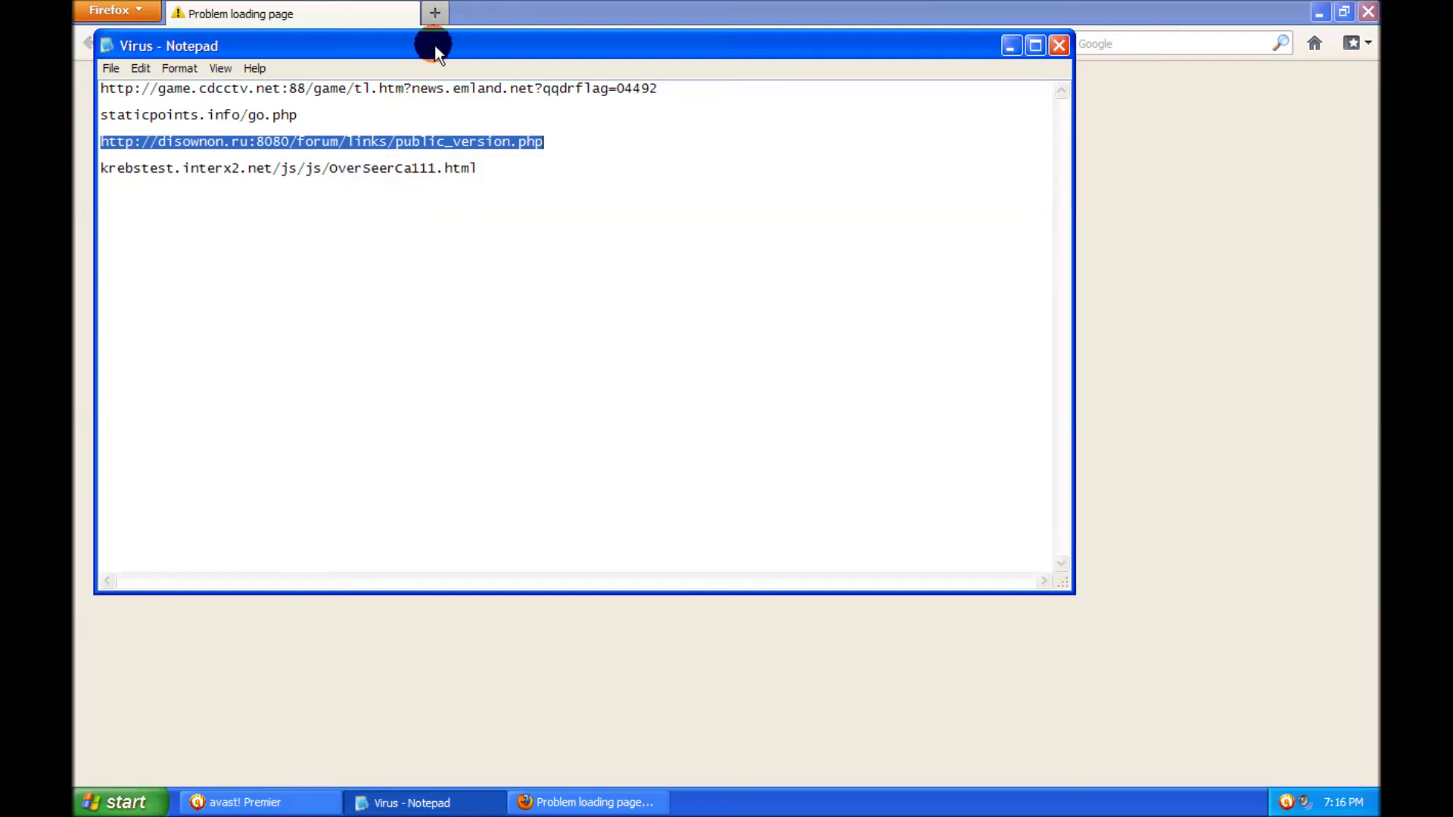
Paste & Go the disownon.ru link in Firefox, triggering a Reported Attack Page warning.
{"action": "left_click", "coordinate": [476, 14]}
{"action": "left_click", "coordinate": [375, 44]}
{"action": "right_click", "coordinate": [379, 46]}
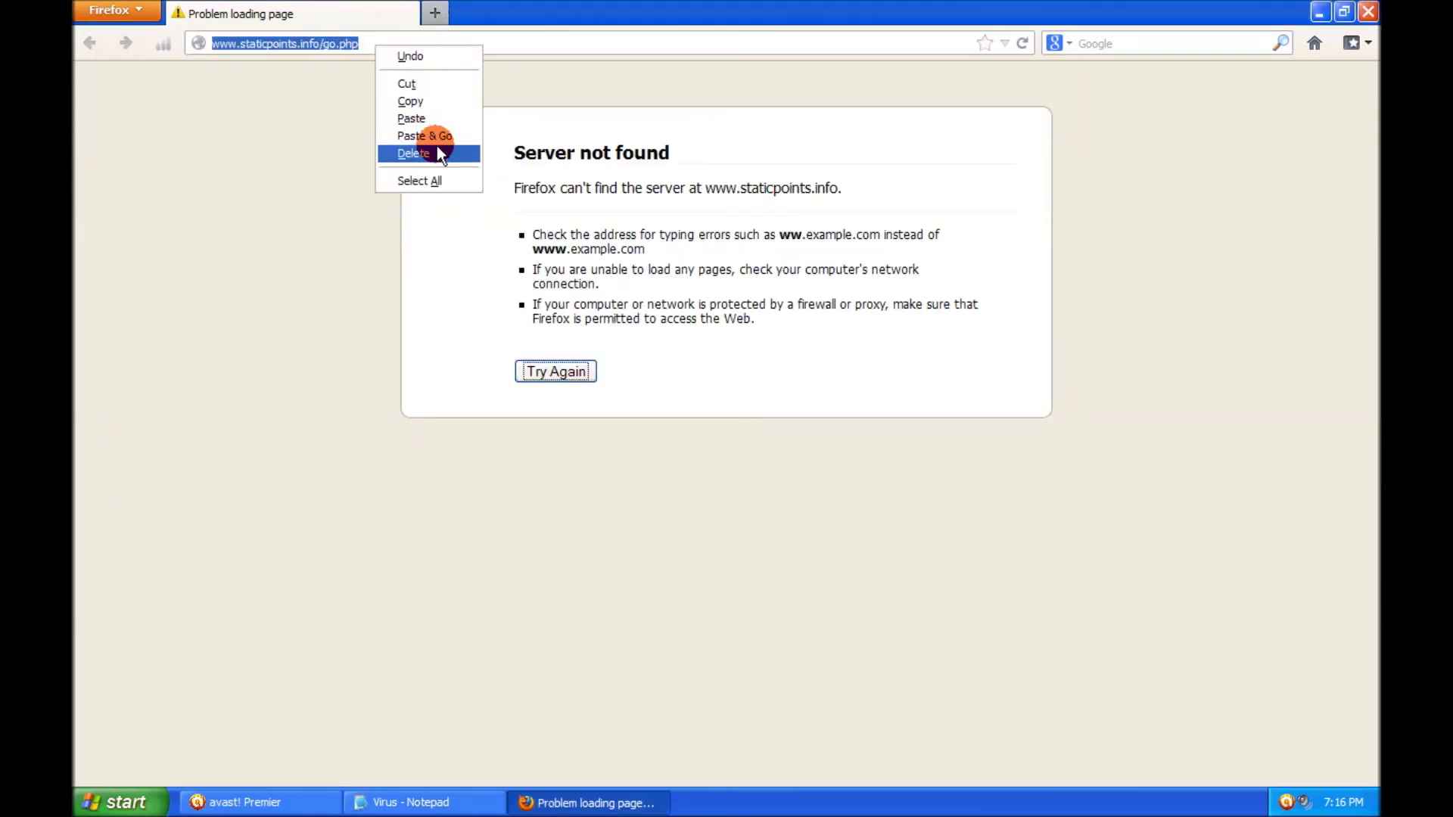
{"action": "left_click", "coordinate": [442, 141]}
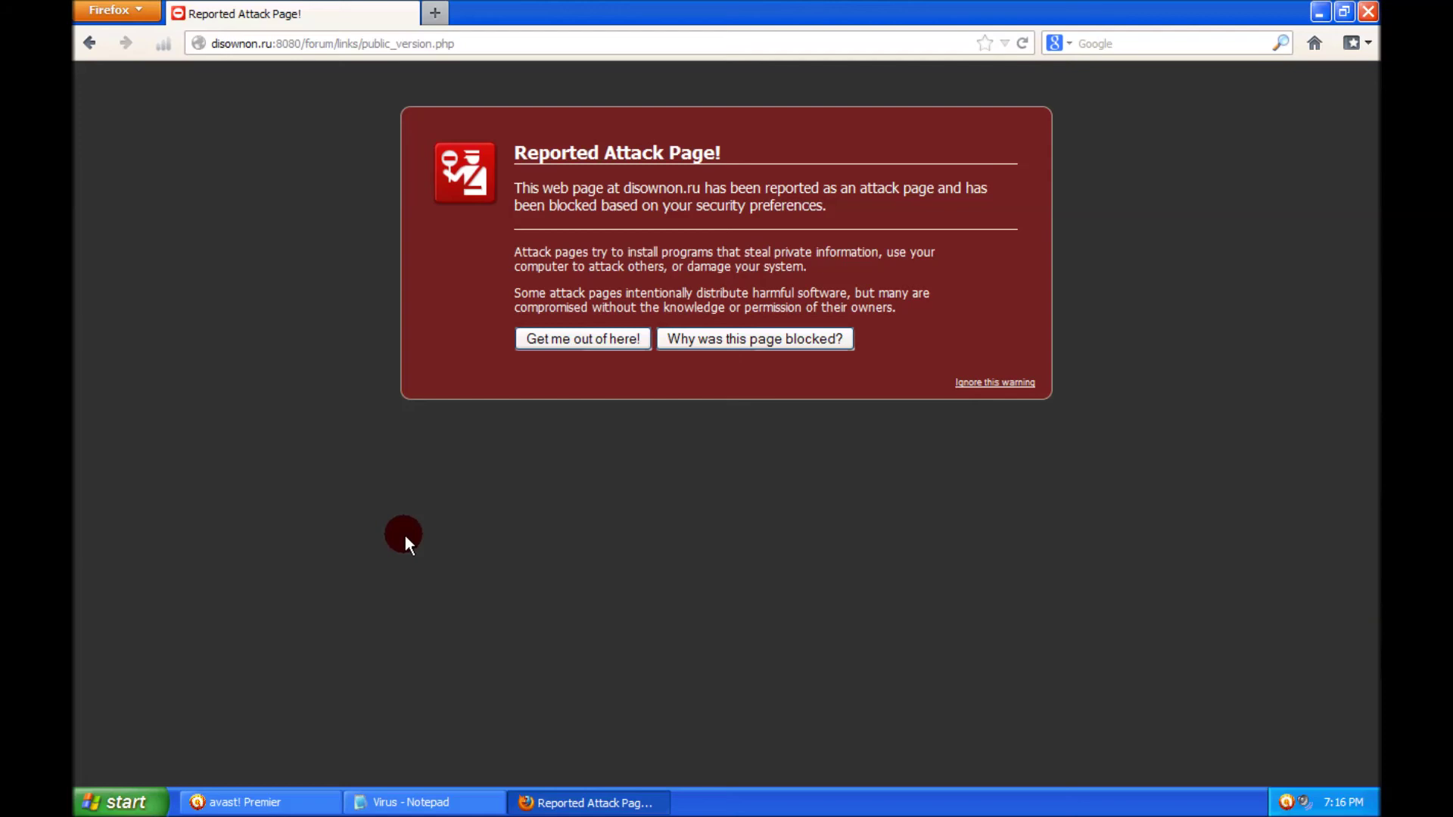
{"action": "left_click", "coordinate": [455, 802]}
Copy the krebstest.interx2.net link from the Notepad list.
{"action": "left_click", "coordinate": [383, 146]}
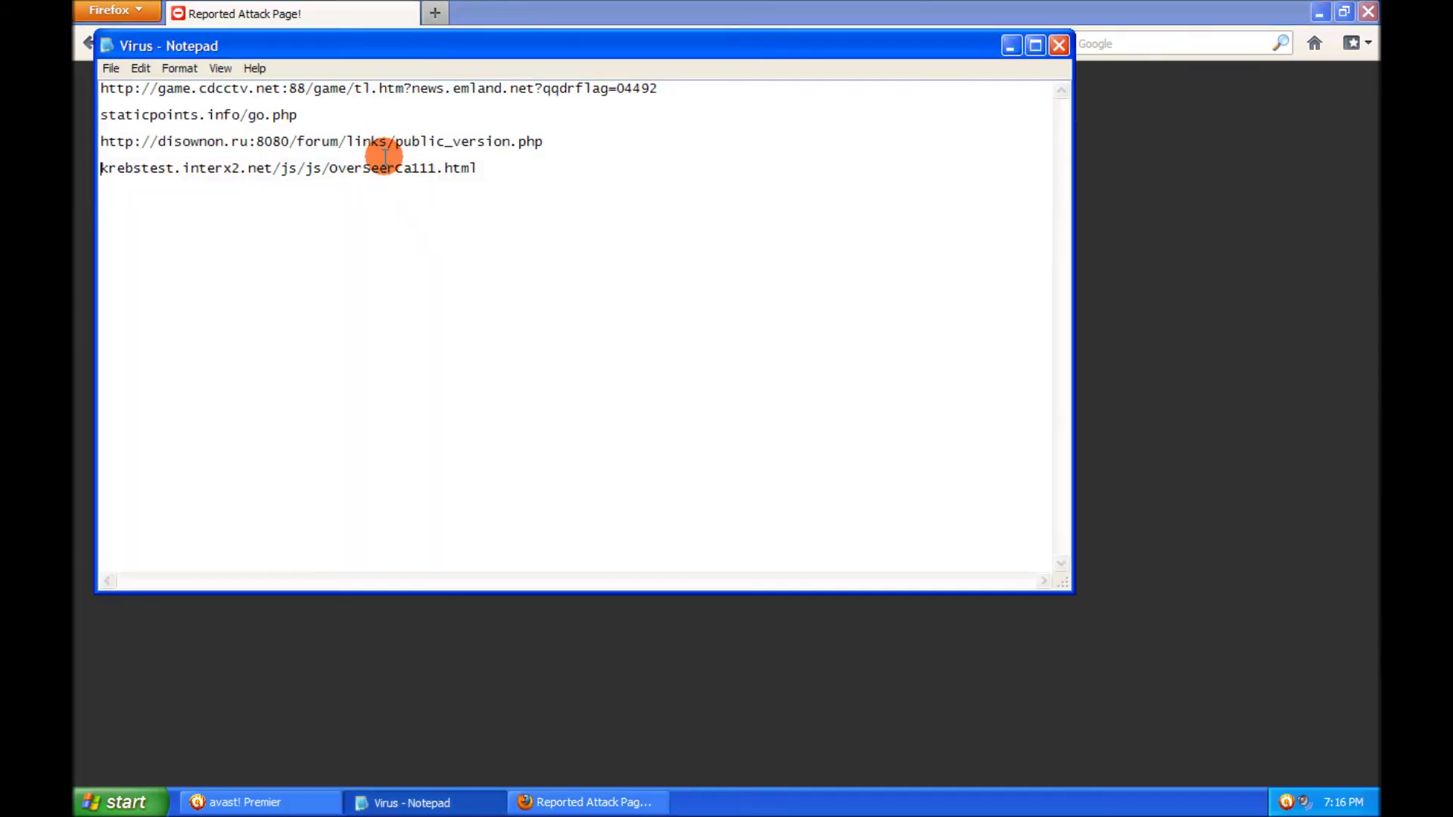
{"action": "double_click", "coordinate": [384, 167]}
{"action": "right_click", "coordinate": [384, 168]}
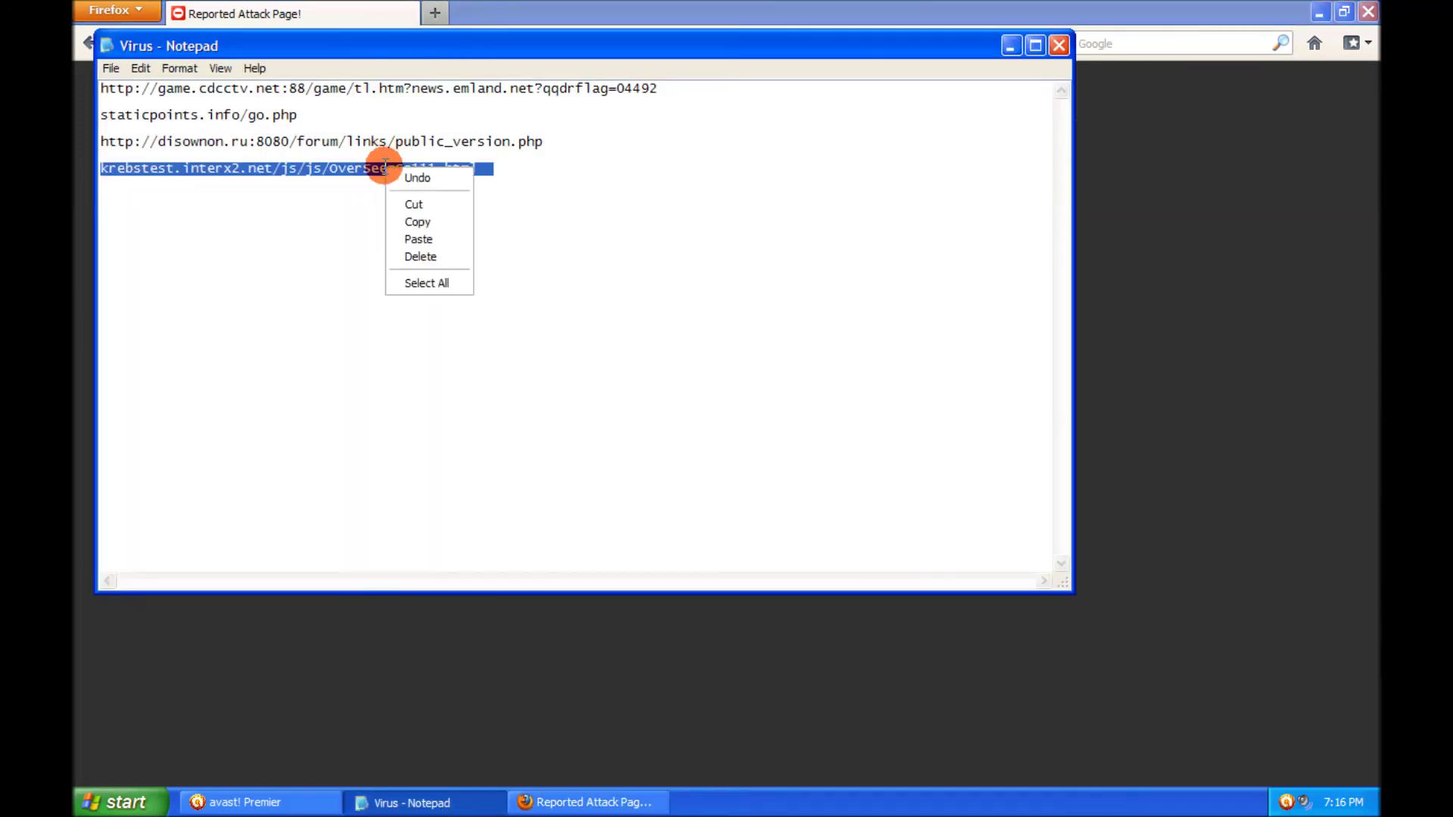
{"action": "left_click", "coordinate": [452, 224]}
Paste & Go the krebstest link in Firefox, where avast blocks it as URL:Mal.
{"action": "left_click", "coordinate": [512, 17]}
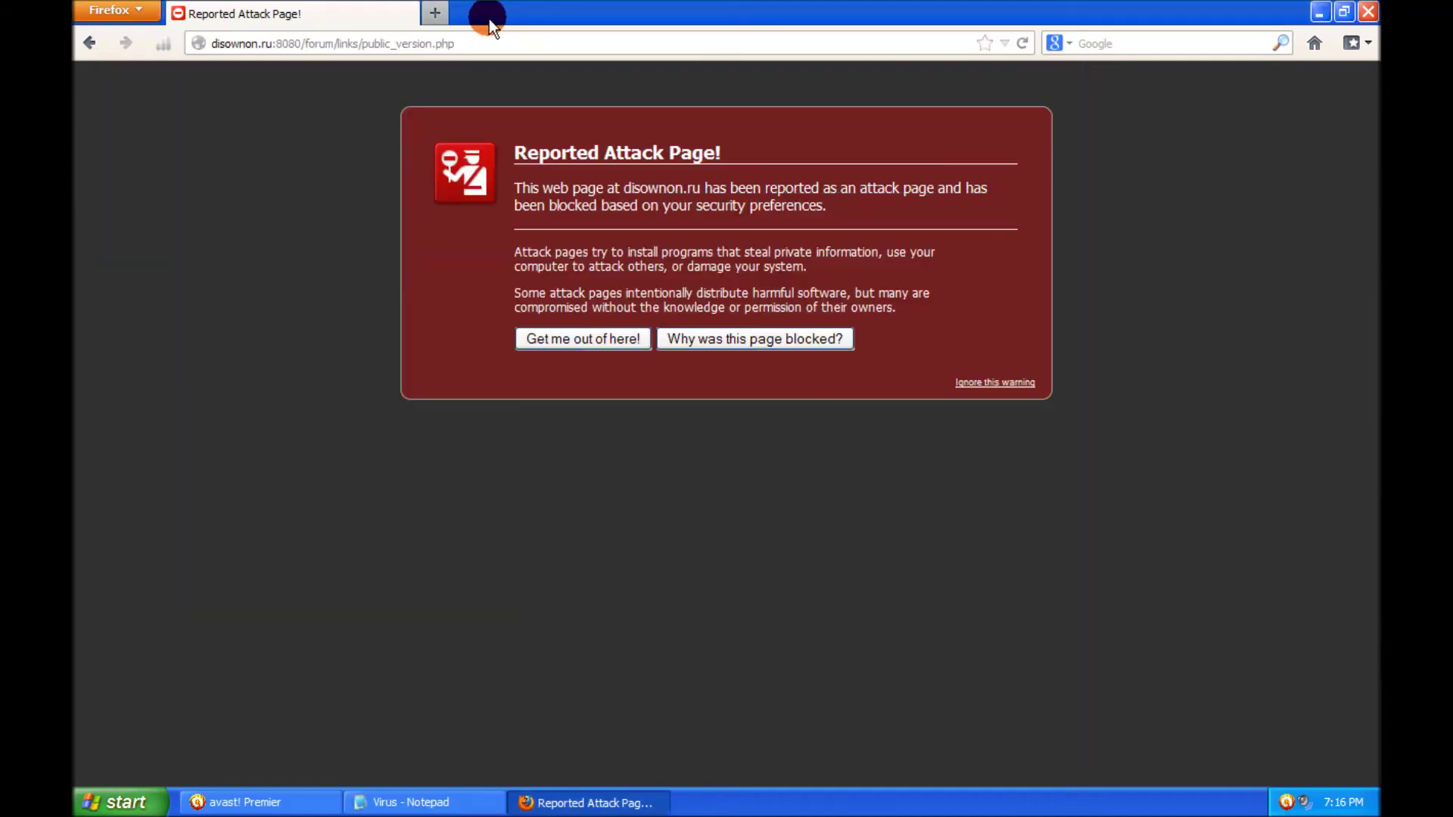
{"action": "right_click", "coordinate": [471, 41]}
{"action": "left_click", "coordinate": [534, 132]}
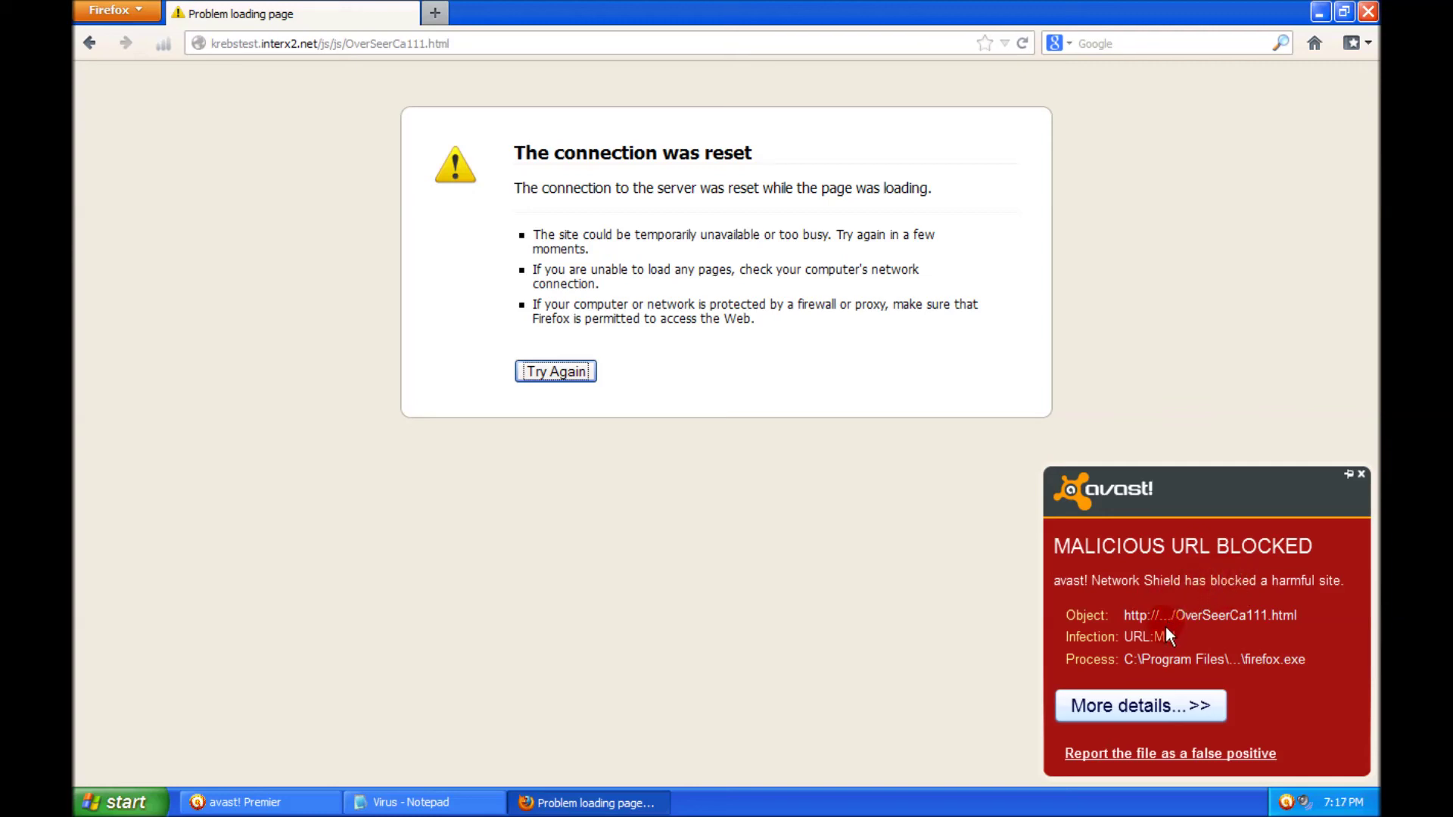
Close Firefox, then close Notepad, saving the changes to the link list.
{"action": "left_click", "coordinate": [1370, 14]}
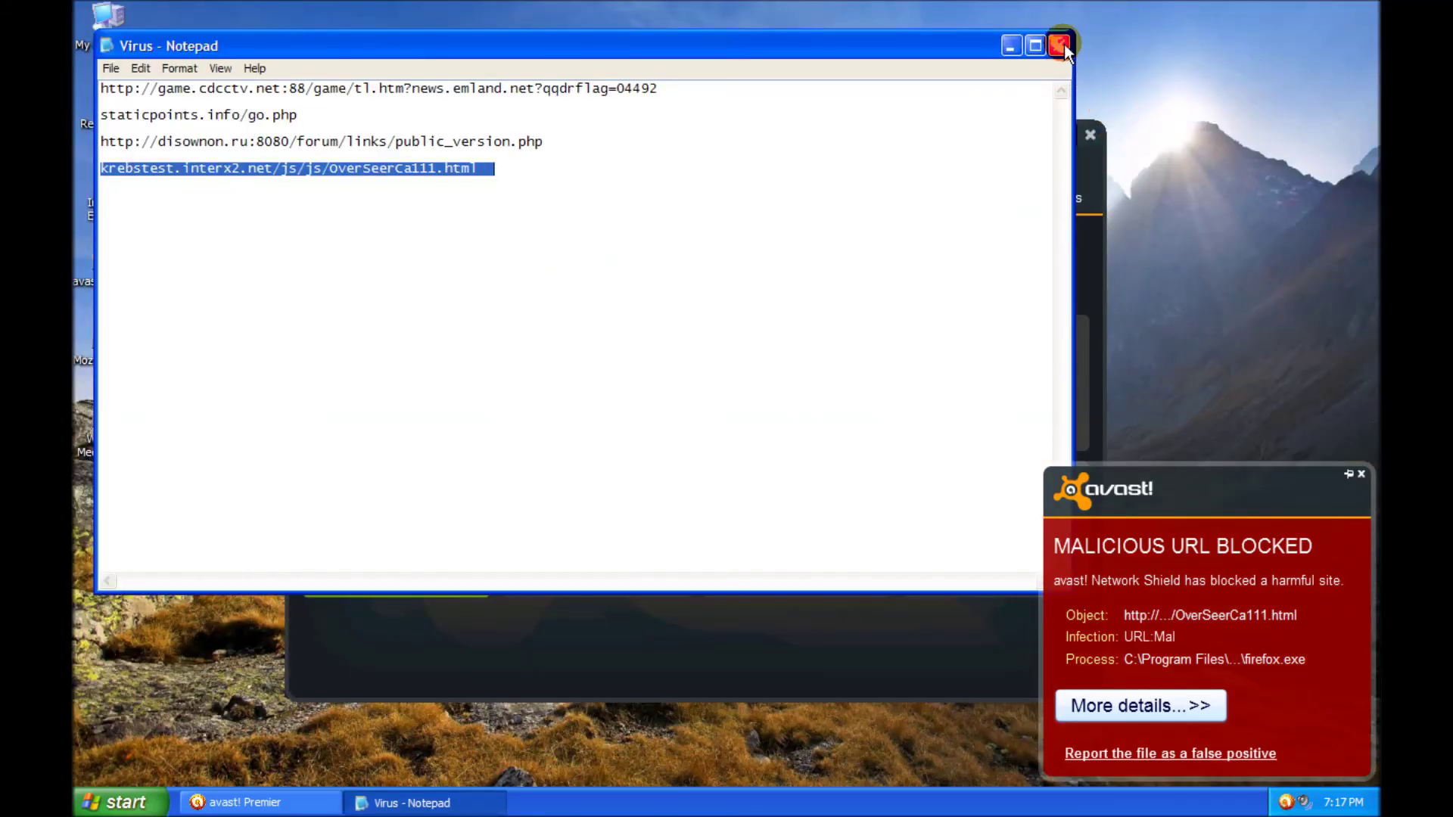
{"action": "left_click", "coordinate": [1059, 45]}
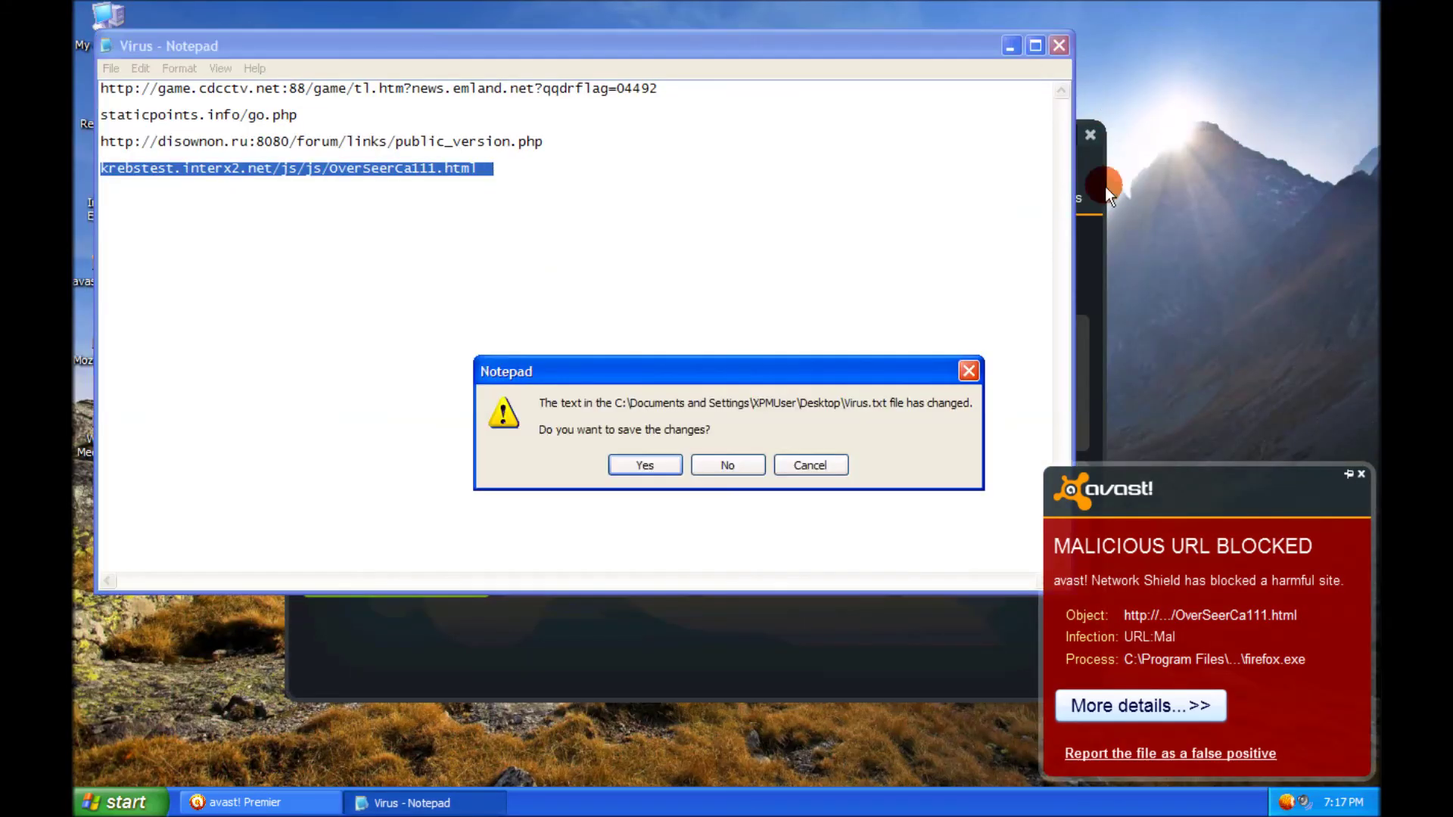
{"action": "left_click", "coordinate": [653, 468]}
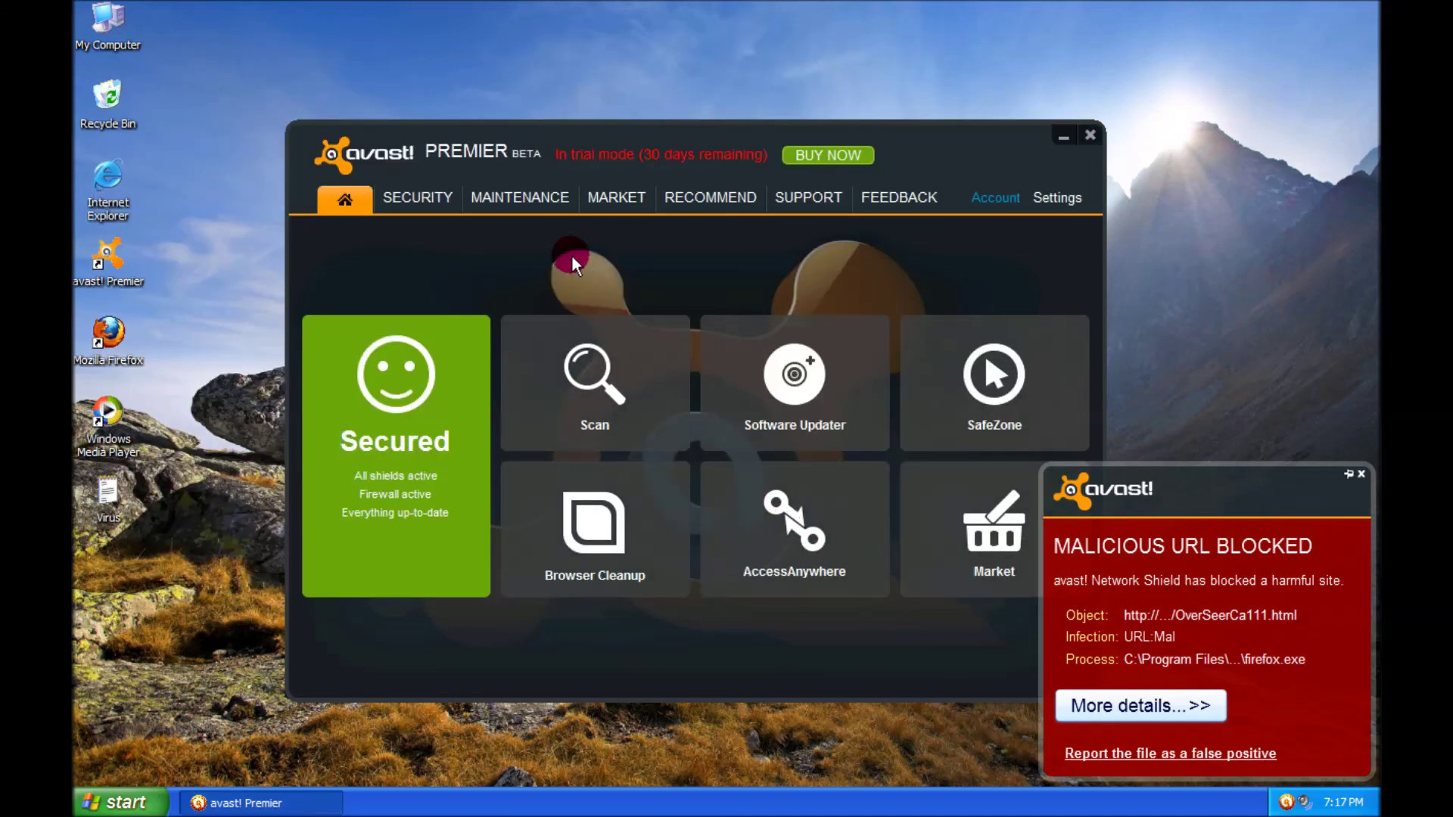